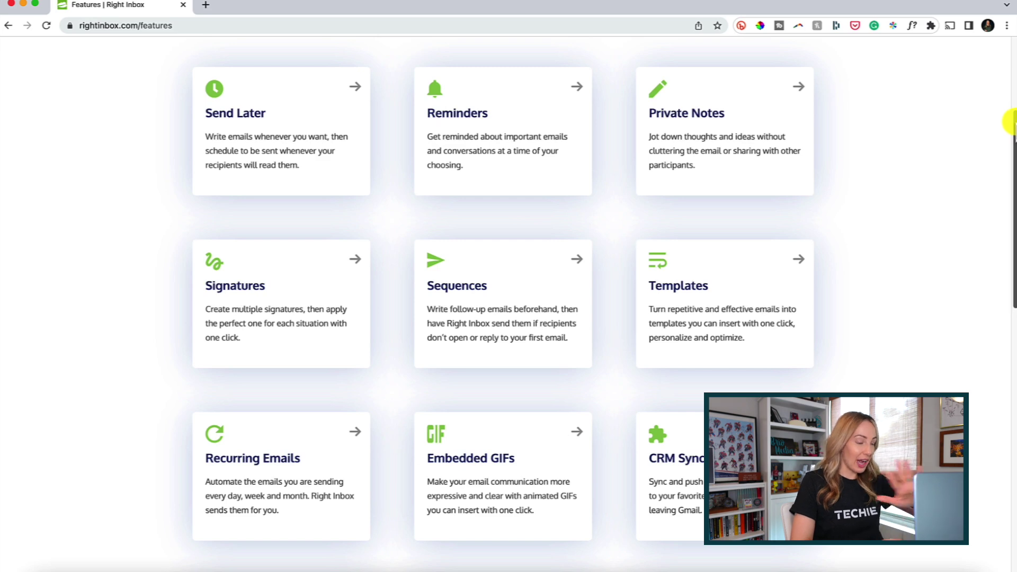
{"action": "left_click_drag", "start_coordinate": [1009, 121], "coordinate": [1012, 195]}
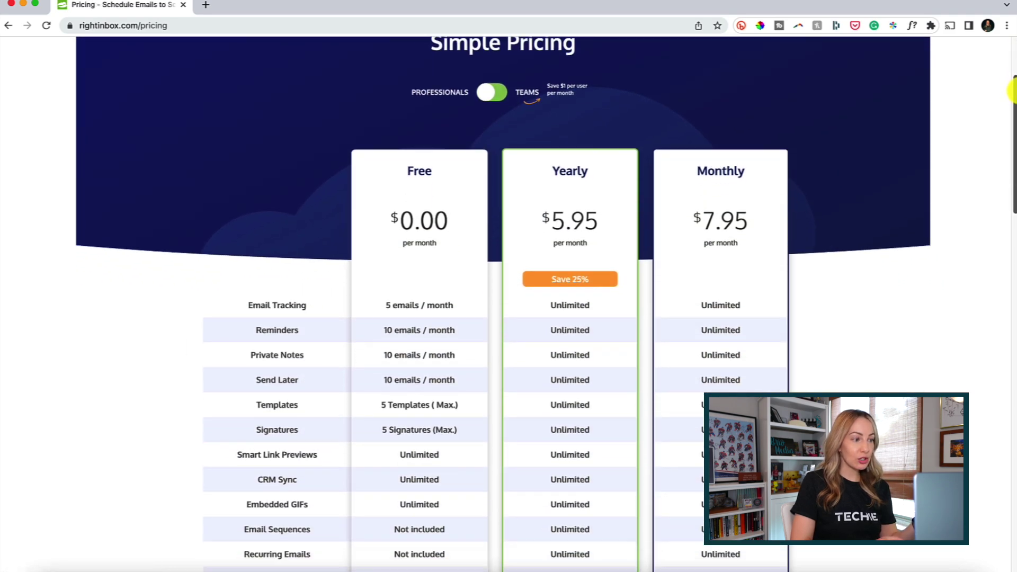
{"action": "left_click_drag", "start_coordinate": [1011, 92], "coordinate": [1013, 117]}
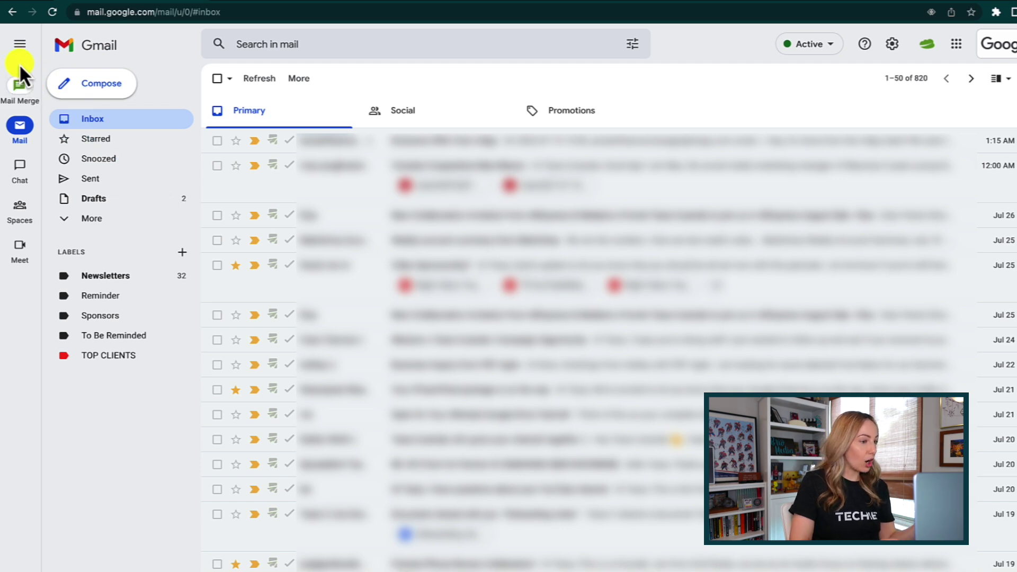
- Open the Right Inbox Mail Merge campaign list in Gmail, showing three draft campaigns
{"action": "left_click", "coordinate": [20, 75]}
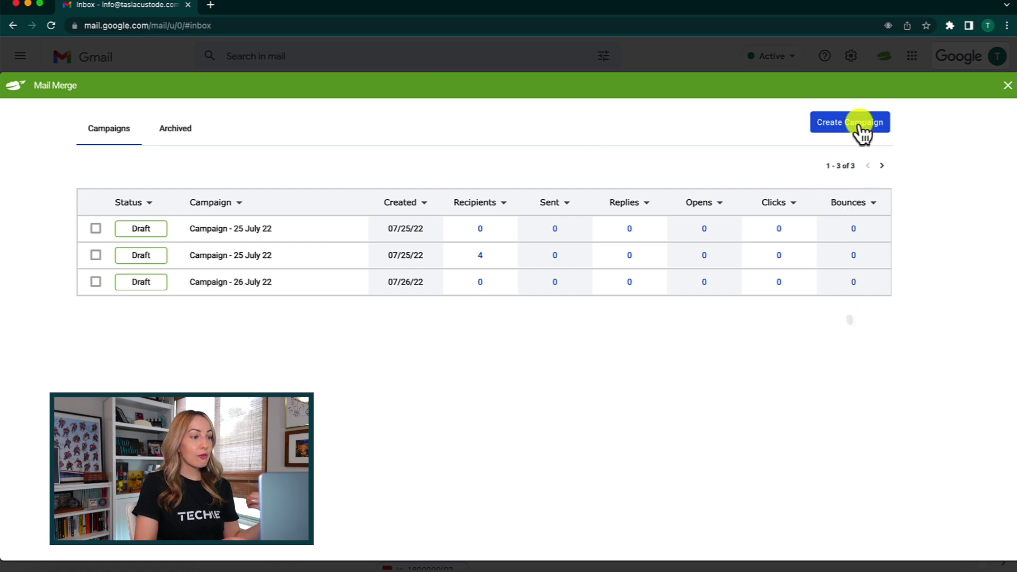
- Create a new mail merge campaign and select its default name for replacement
{"action": "left_click", "coordinate": [863, 127]}
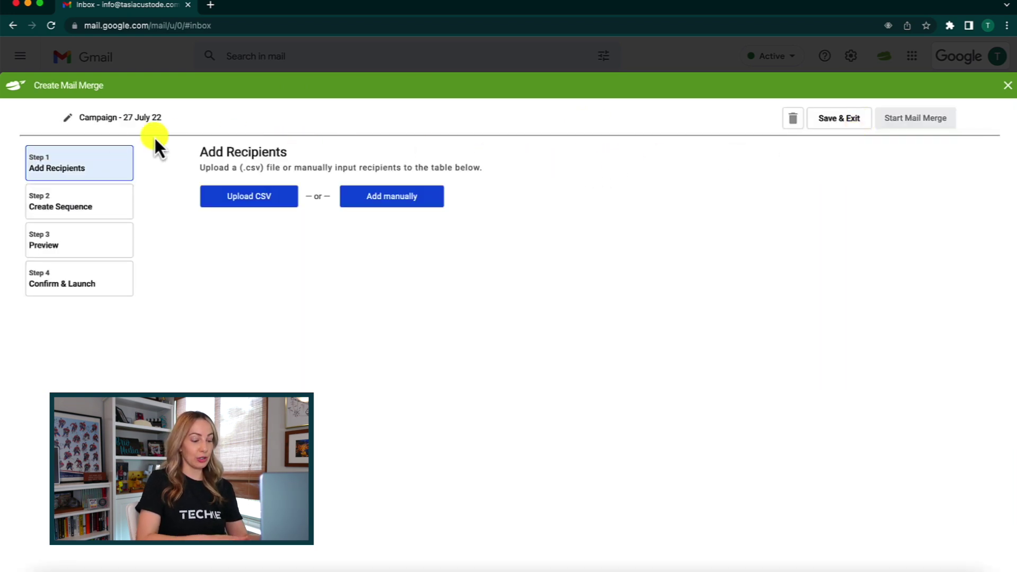
{"action": "left_click_drag", "start_coordinate": [92, 118], "coordinate": [163, 117]}
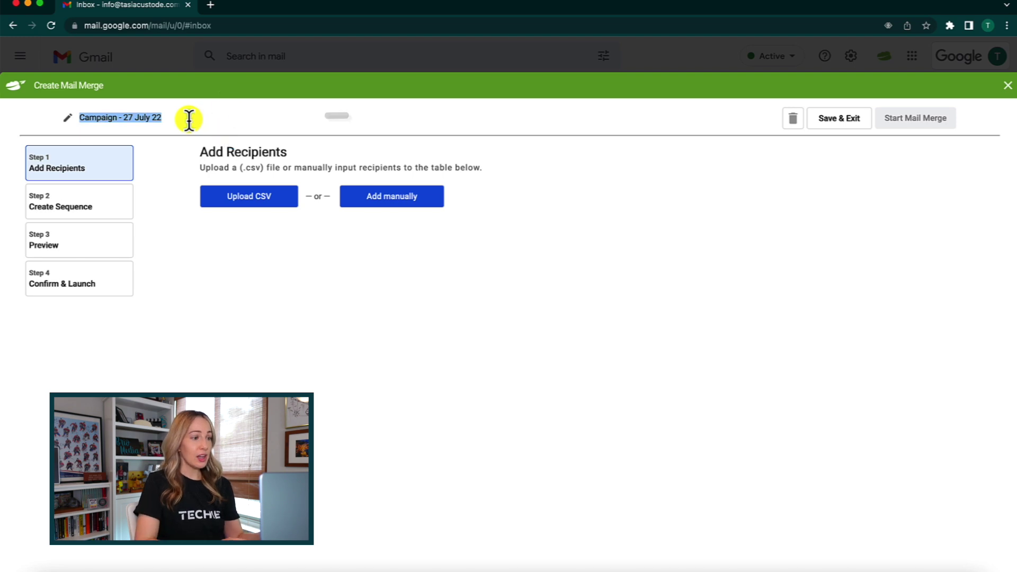
{"action": "type", "text": "Merch "}
{"action": "type", "text": "Campaign 1 - July 2022"}
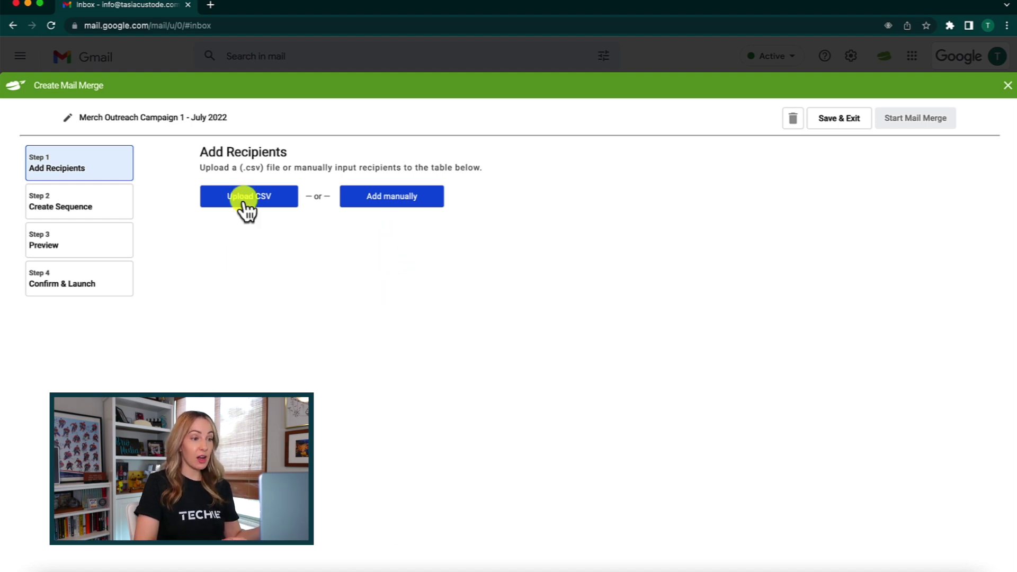
- Review the CSV upload requirements for importing recipients, then close that dialog
{"action": "left_click", "coordinate": [247, 199]}
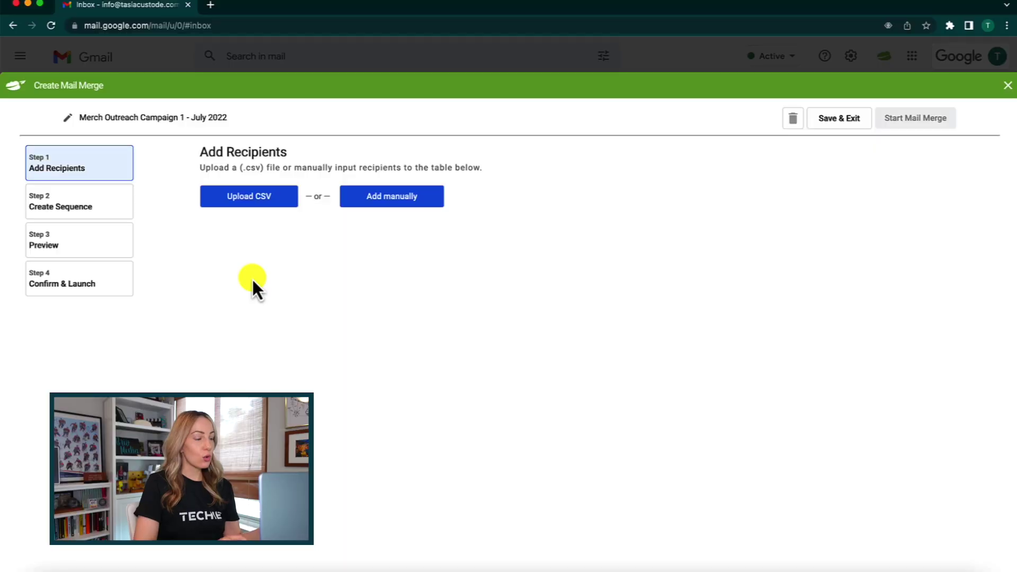
- Open the manual recipients table and focus row 1's Email cell
{"action": "left_click", "coordinate": [386, 200]}
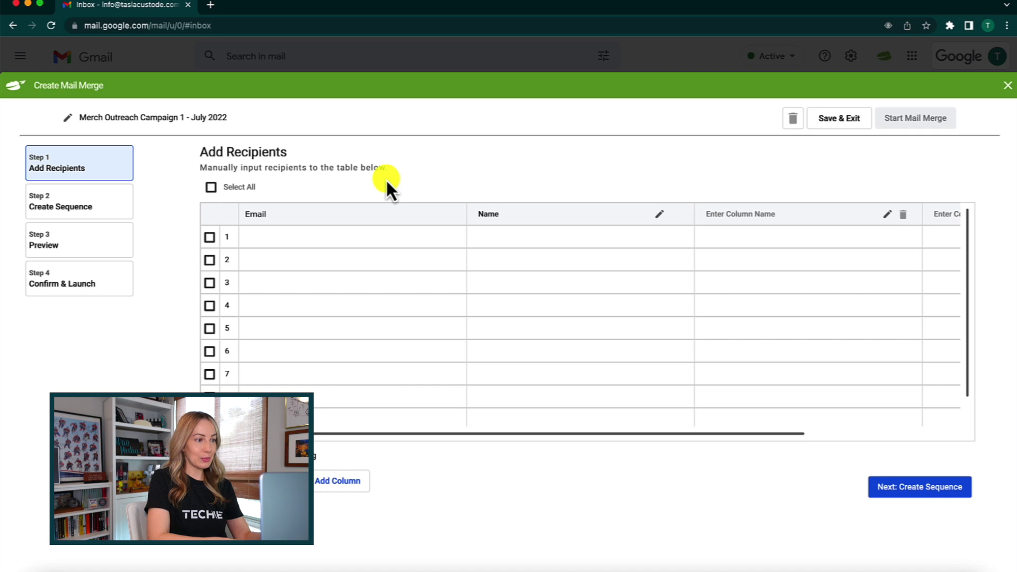
{"action": "left_click", "coordinate": [274, 239]}
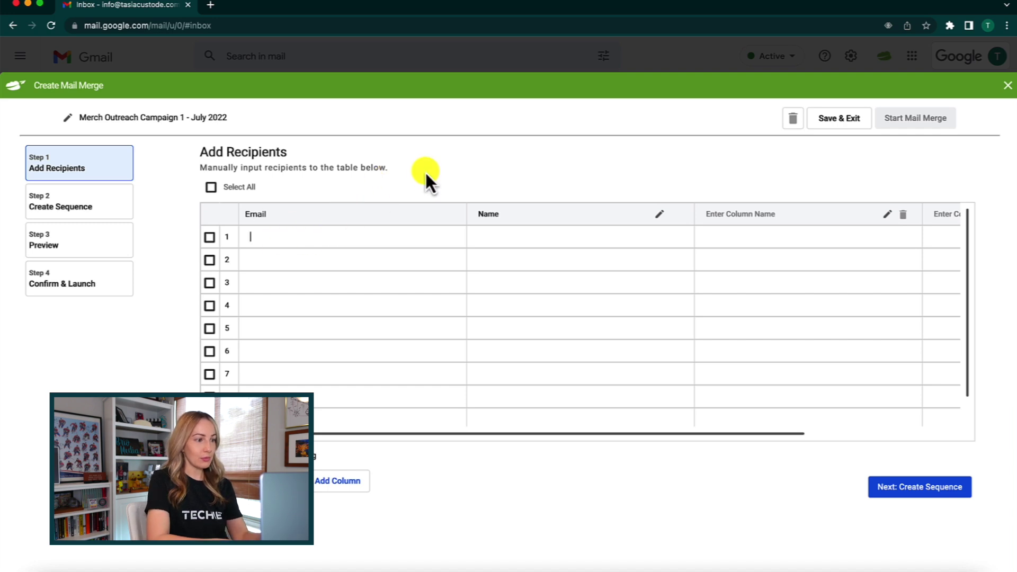
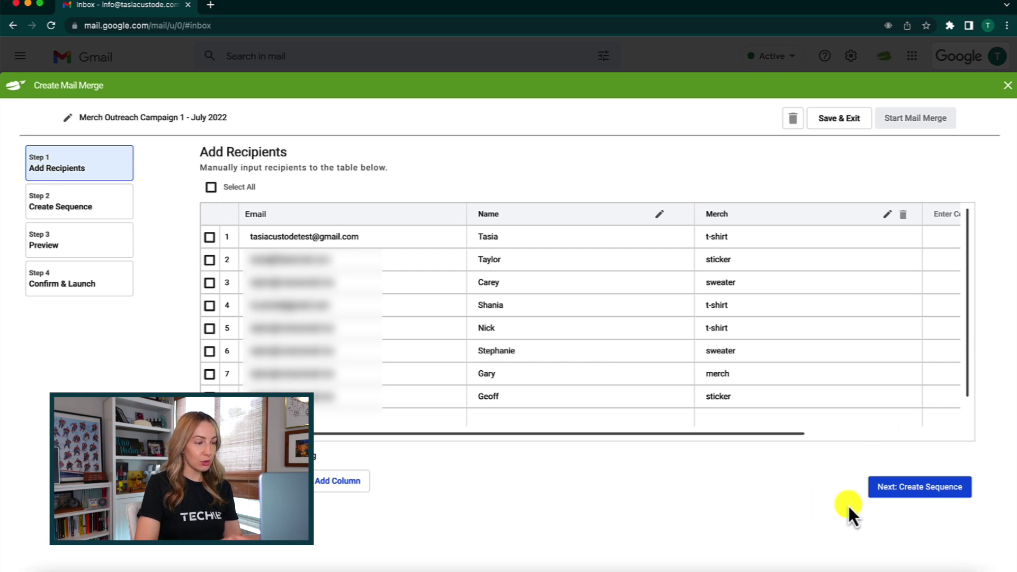
- Compose the thank-you-for-your-purchase email with a signed-off body and save the sequence
{"action": "left_click", "coordinate": [898, 493]}
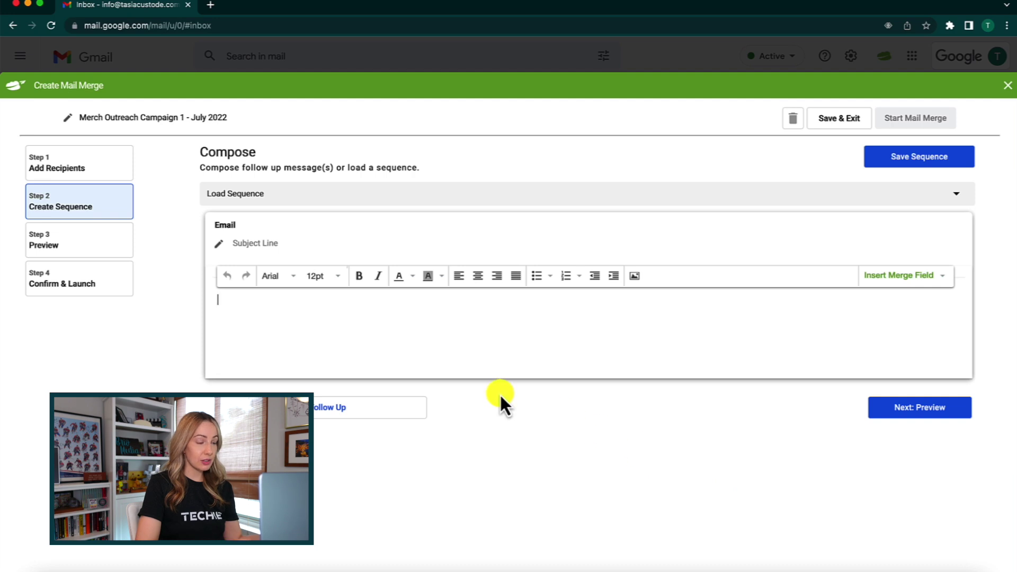
{"action": "left_click", "coordinate": [481, 344]}
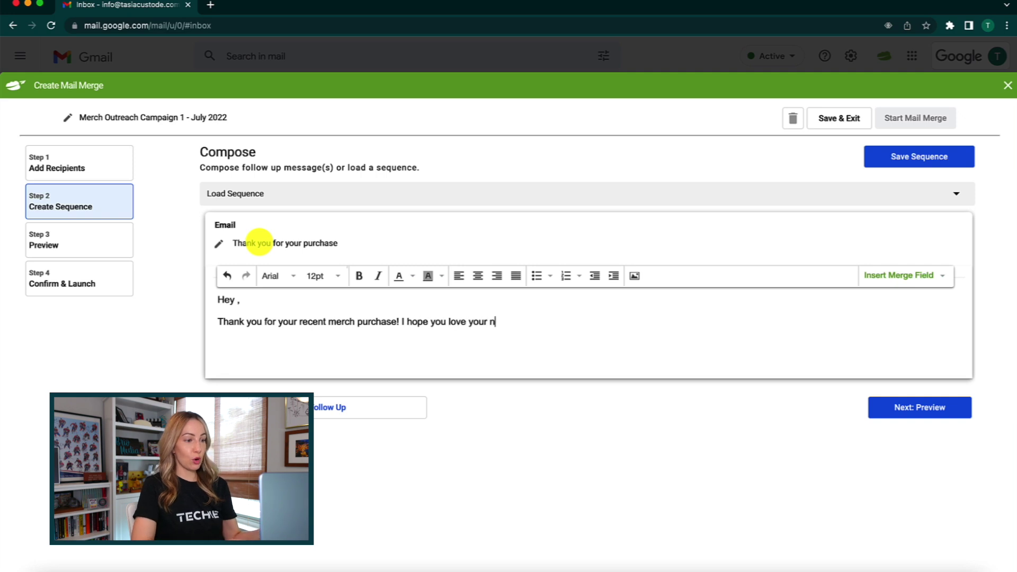
{"action": "key", "text": "Return"}
{"action": "type", "text": "If you hav"}
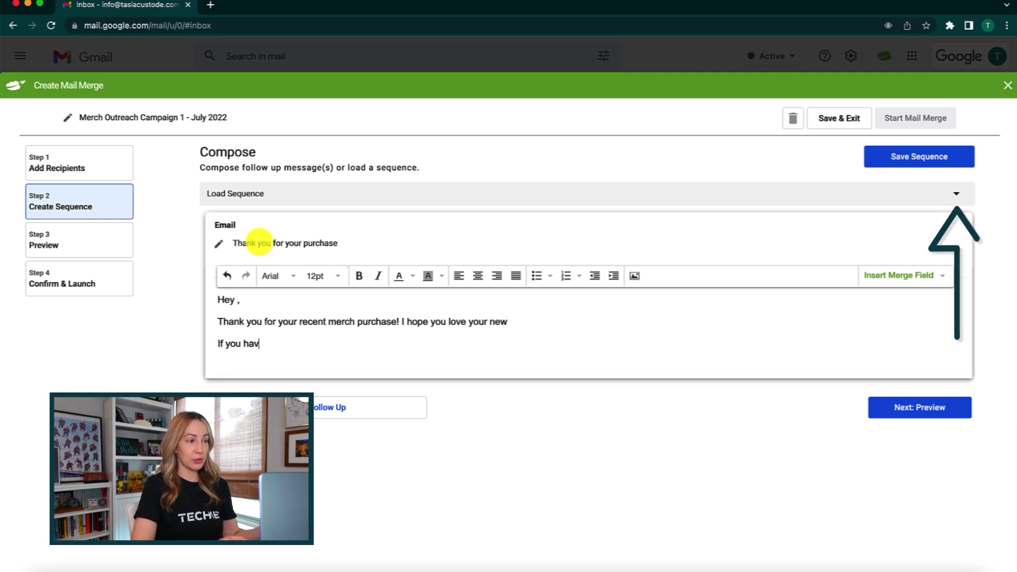
{"action": "type", "text": "e any questions or concern"}
{"action": "type", "text": "s, plea"}
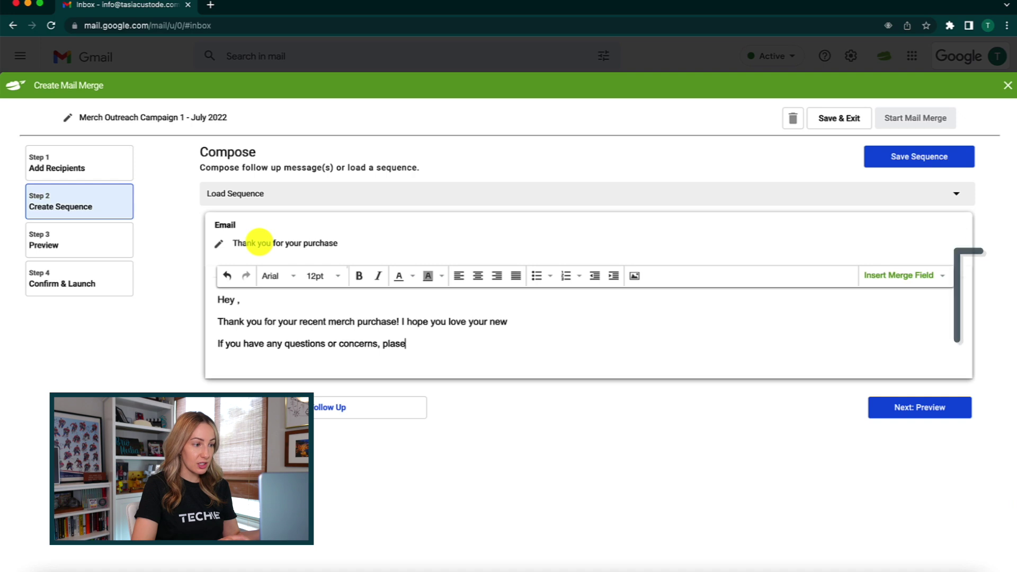
{"action": "key", "text": "BackSpace"}
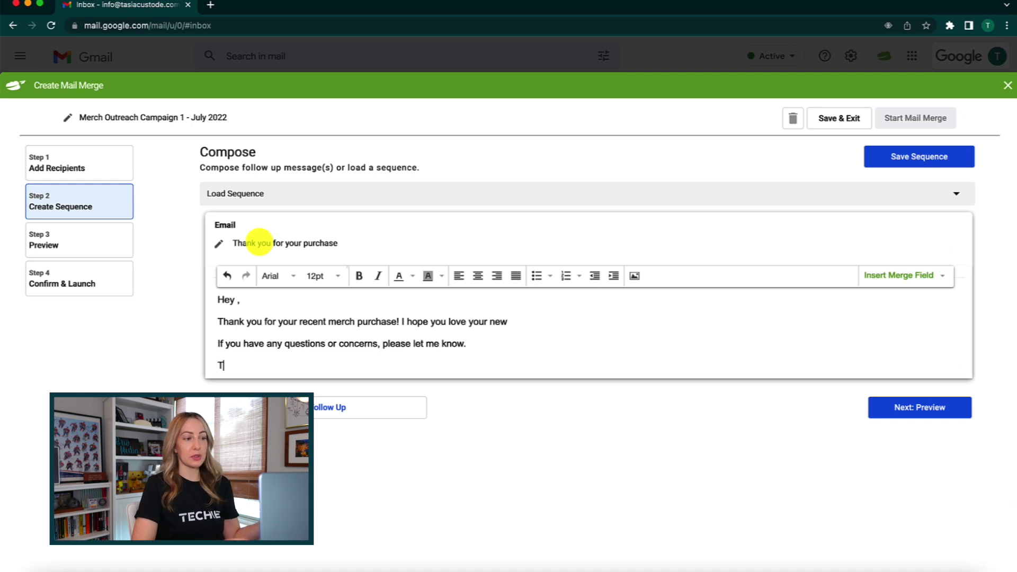
{"action": "type", "text": "hank you,"}
{"action": "key", "text": "Return"}
{"action": "type", "text": "Tasia"}
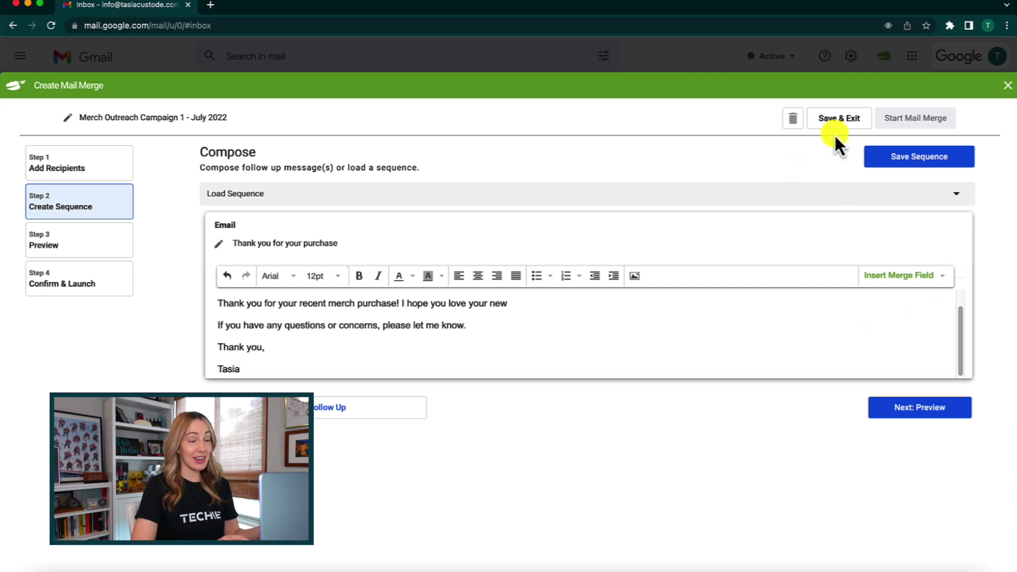
{"action": "left_click", "coordinate": [929, 159]}
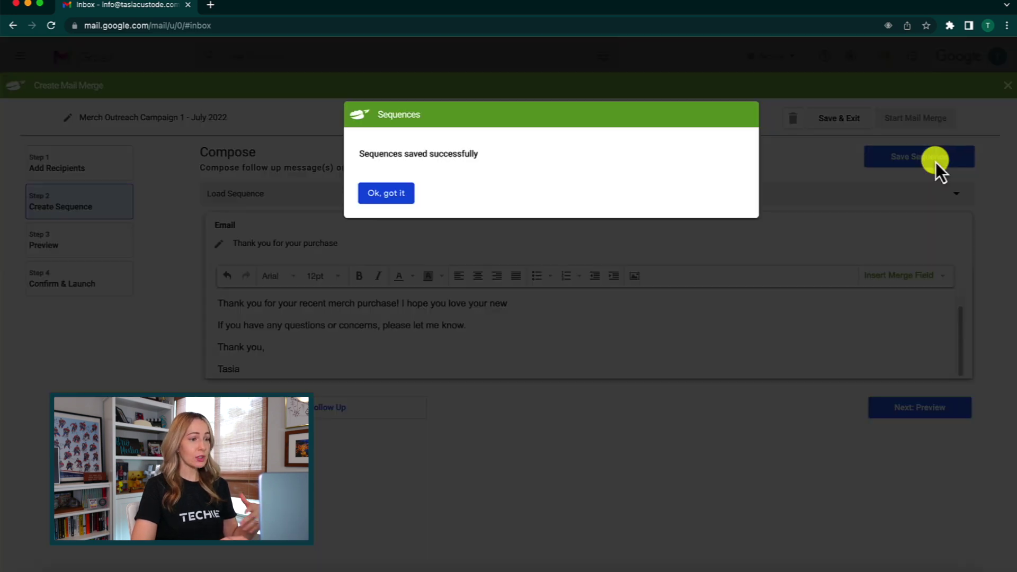
- Insert the Name merge field after 'Hey' and the Merch field after 'love your new'
{"action": "left_click", "coordinate": [420, 199]}
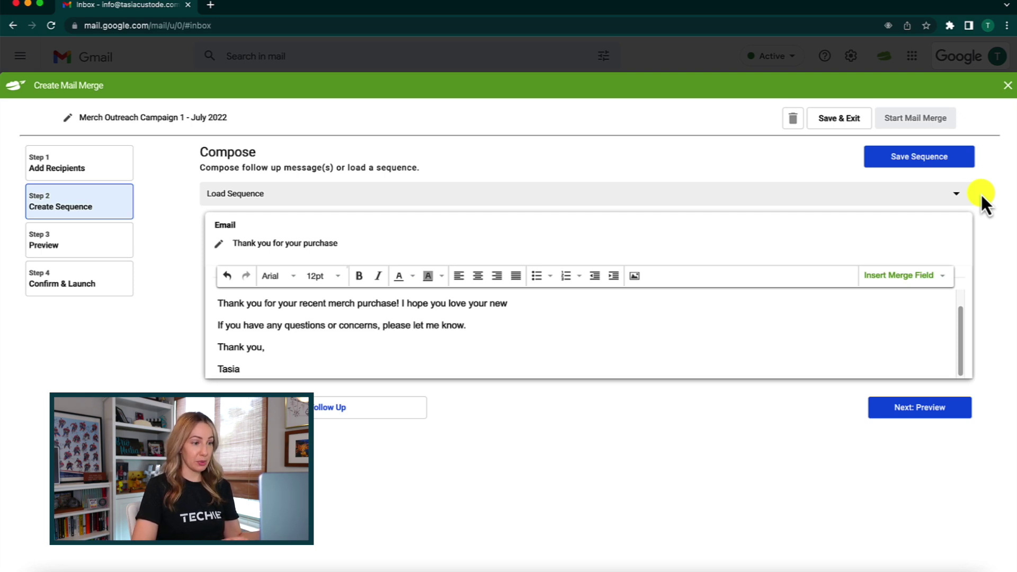
{"action": "left_click", "coordinate": [219, 303]}
{"action": "type", "text": "Hey ,"}
{"action": "key", "text": "Return"}
{"action": "key", "text": "Up"}
{"action": "key", "text": "Left"}
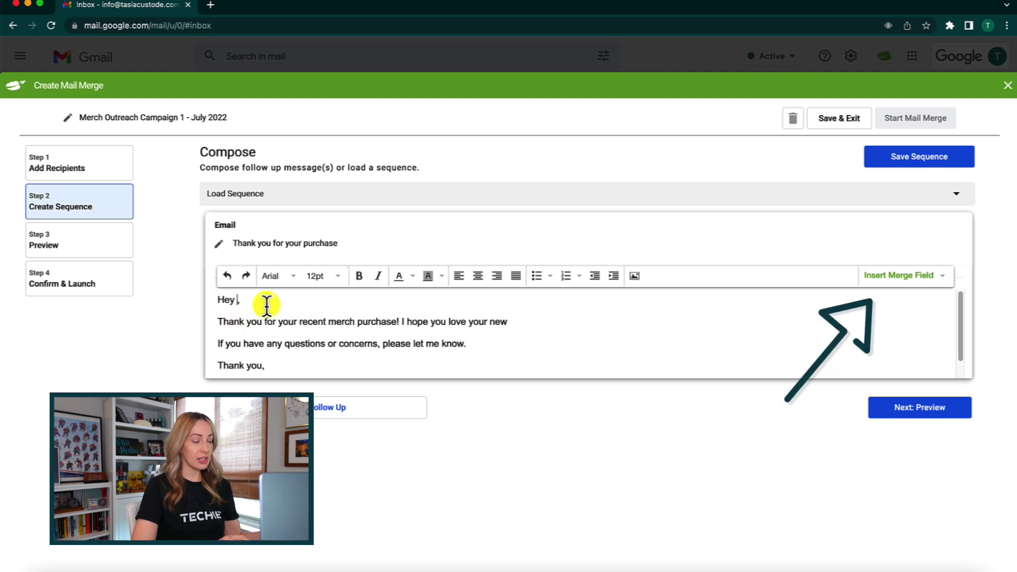
{"action": "left_click", "coordinate": [942, 275]}
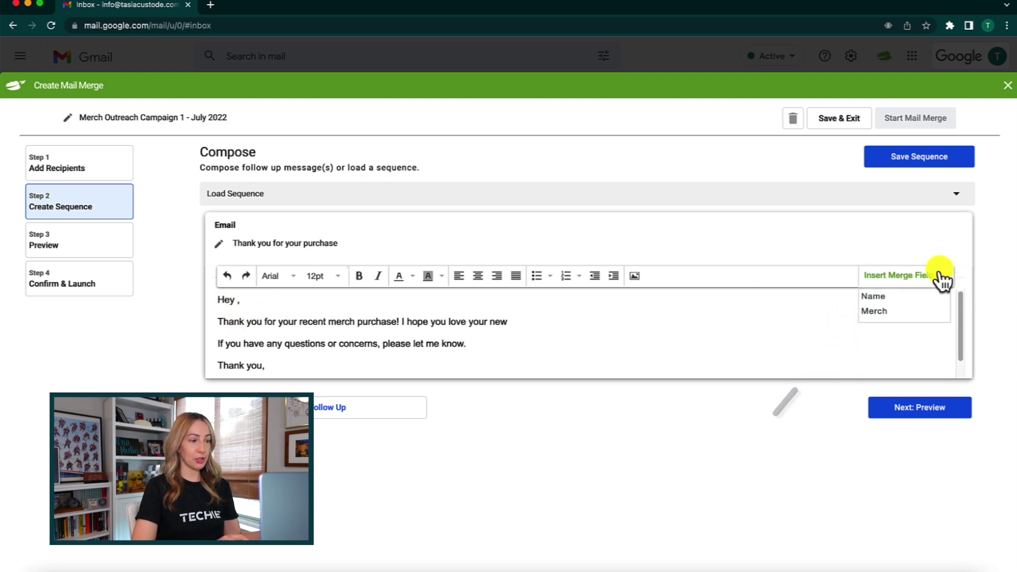
{"action": "left_click", "coordinate": [884, 301]}
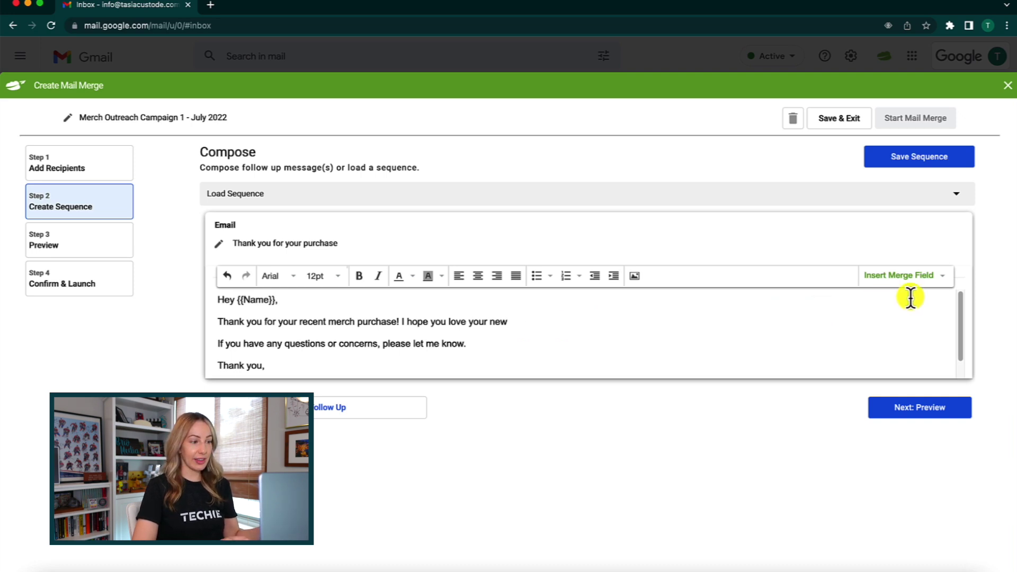
{"action": "left_click", "coordinate": [946, 278]}
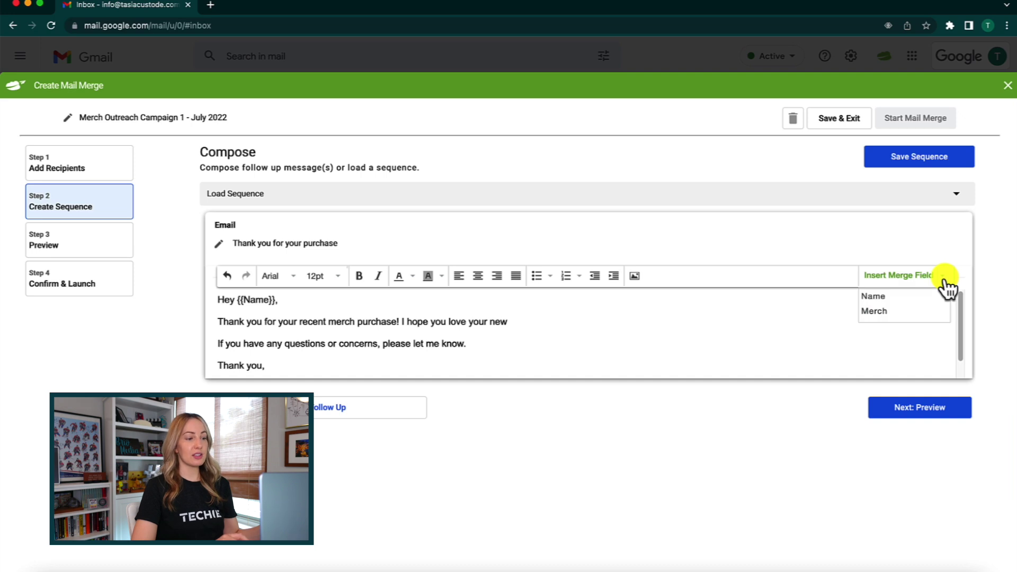
{"action": "left_click", "coordinate": [877, 312]}
{"action": "type", "text": "{{Merch"}
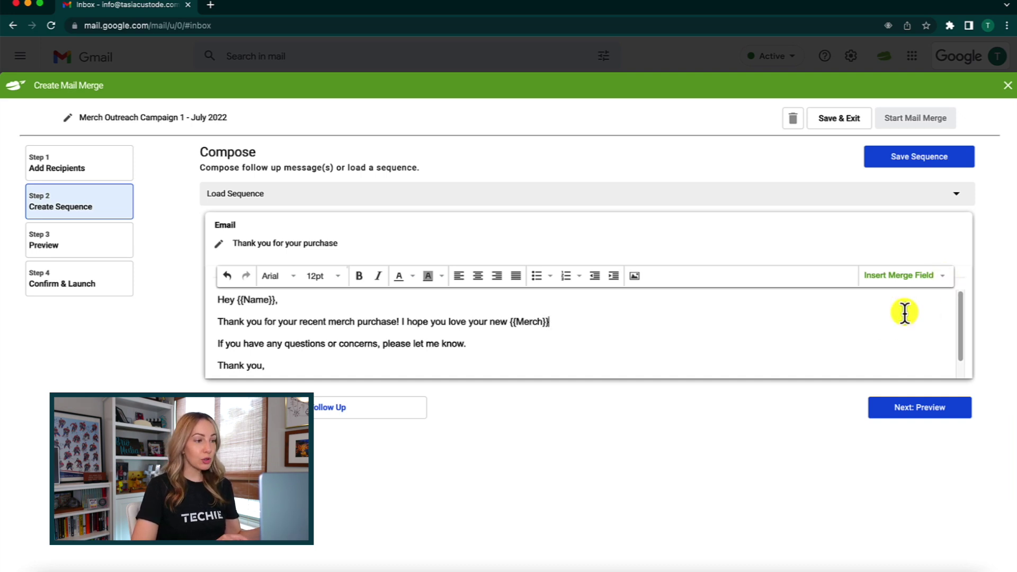
{"action": "type", "text": "!"}
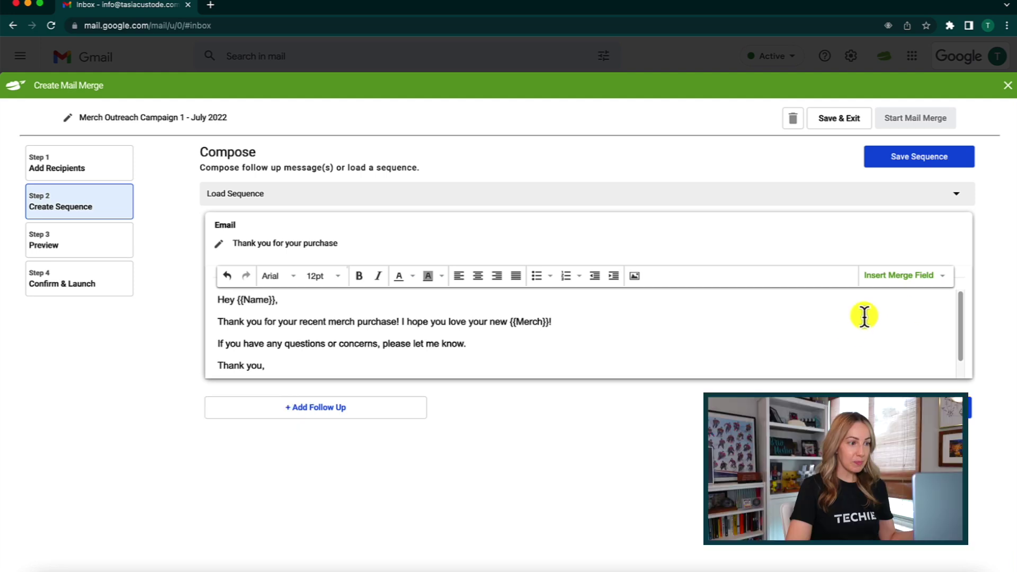
- Add Follow-up 1, sent after 7 days with no reply to the email
{"action": "left_click", "coordinate": [329, 407]}
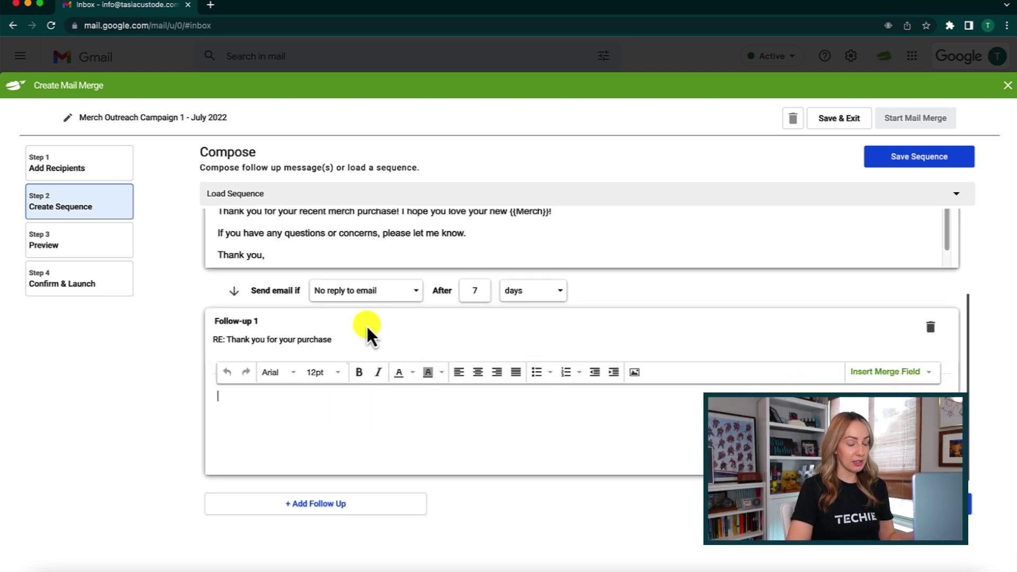
{"action": "left_click", "coordinate": [416, 291]}
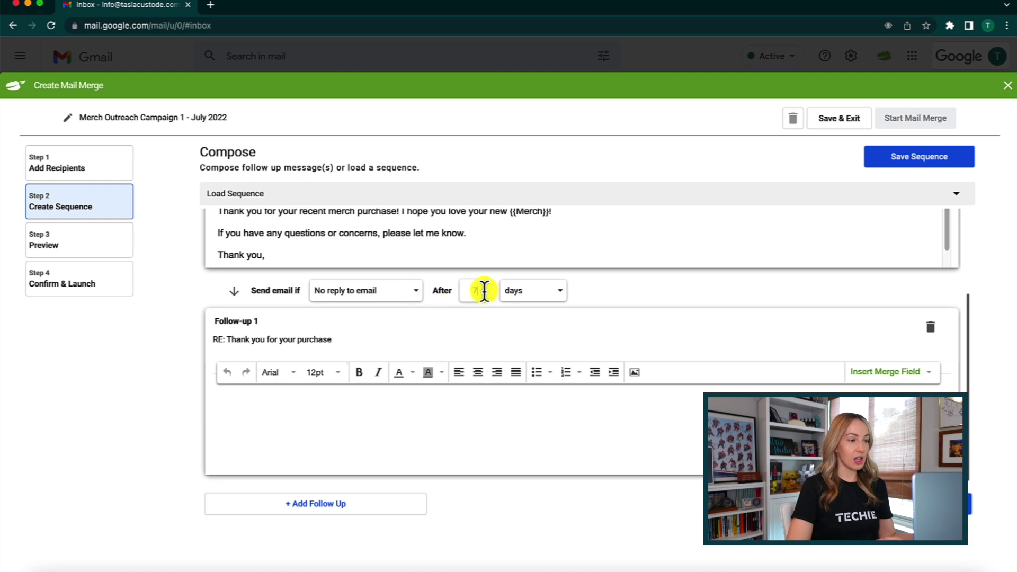
{"action": "left_click", "coordinate": [533, 290]}
{"action": "left_click", "coordinate": [600, 285]}
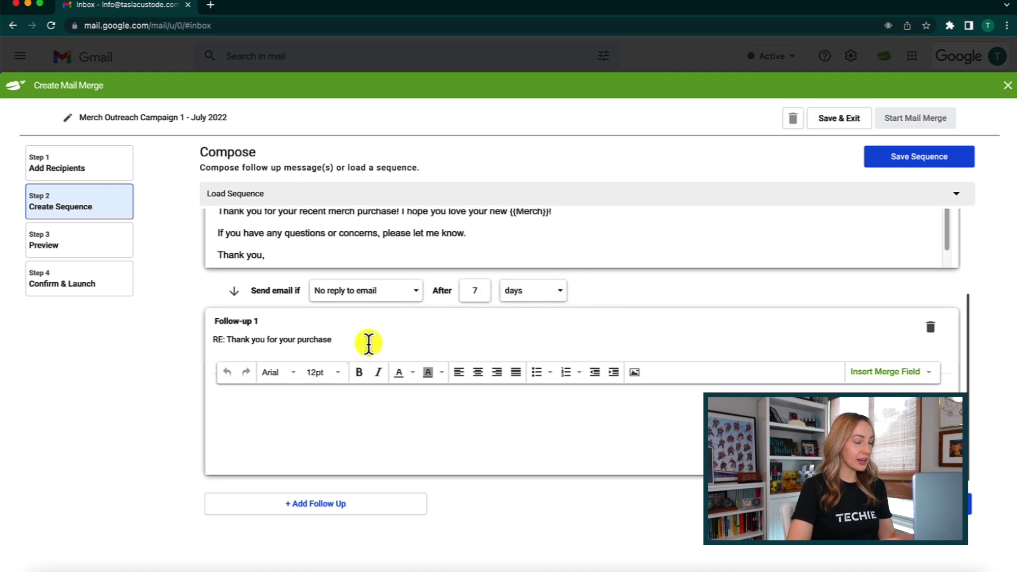
- Write the follow-up's short-survey request, greeting the recipient with the Name merge field
{"action": "left_click", "coordinate": [318, 413]}
{"action": "type", "text": "Hey again , I hope you're happy with your recent merch purchase. Would you mind filling out this short survey?"}
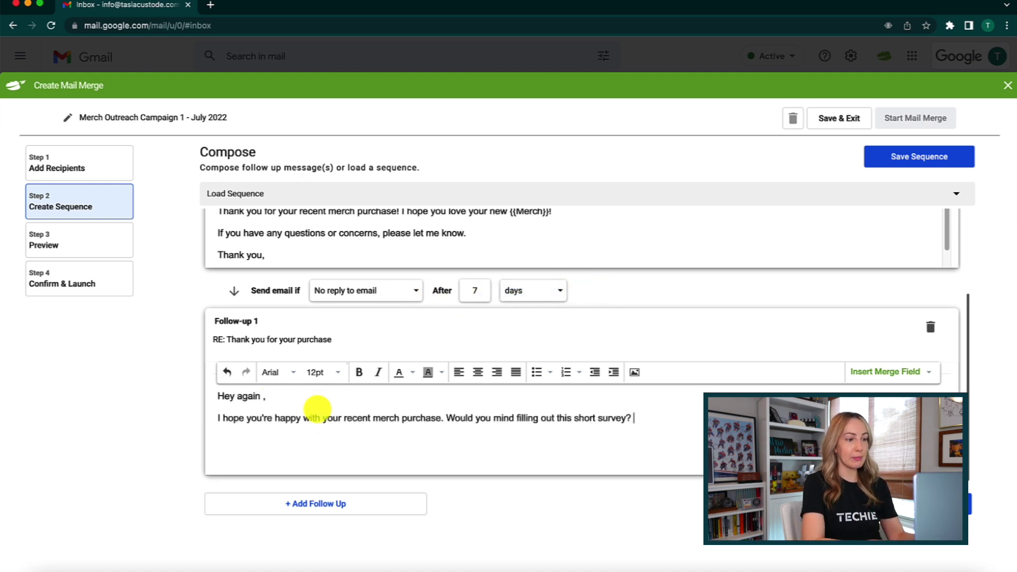
{"action": "left_click", "coordinate": [262, 395]}
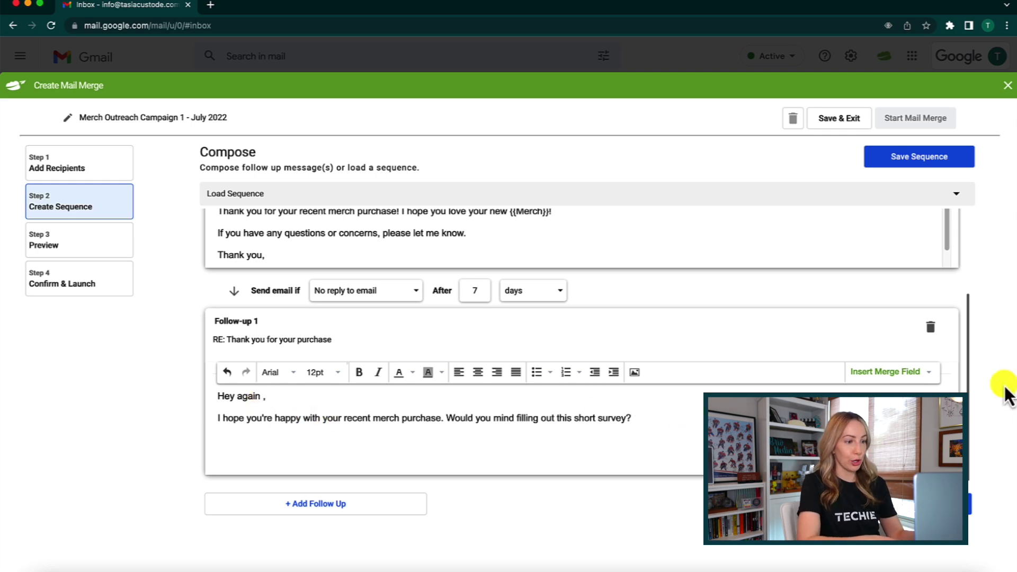
{"action": "left_click", "coordinate": [891, 371]}
{"action": "left_click", "coordinate": [882, 394]}
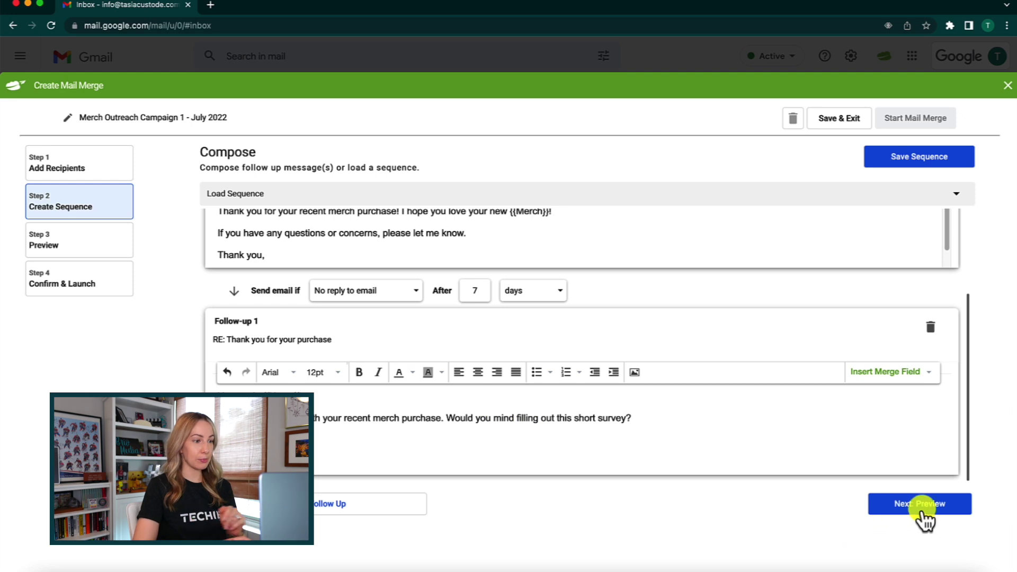
{"action": "left_click", "coordinate": [927, 517]}
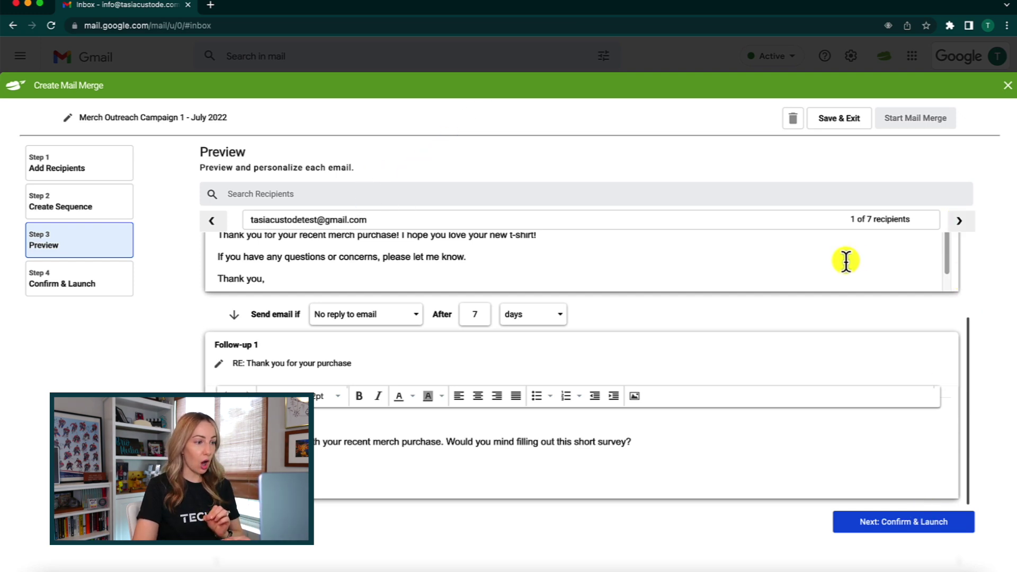
{"action": "scroll", "coordinate": [844, 260], "scroll_direction": "up", "scroll_amount": 3}
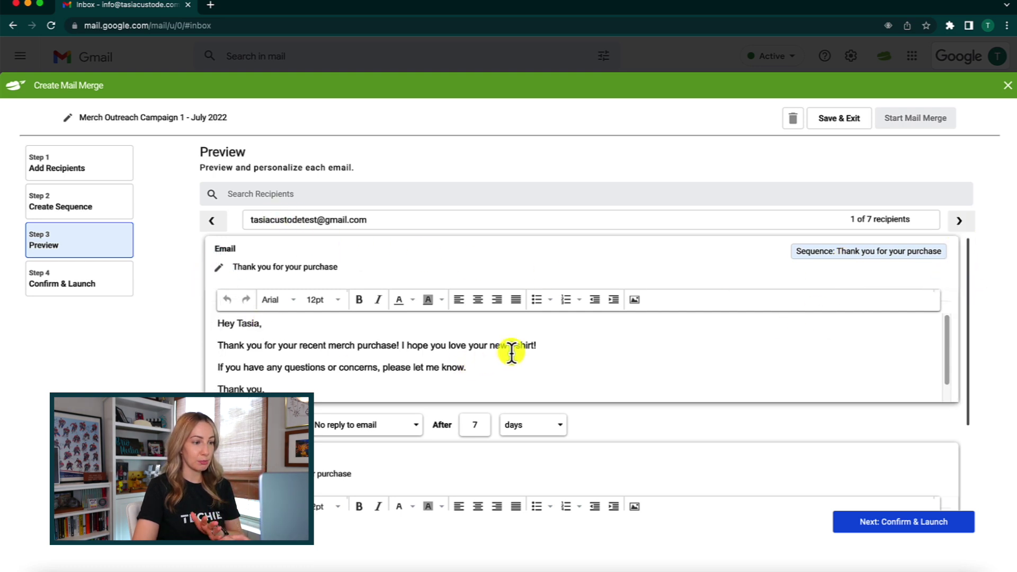
- Preview recipients 2 and 3 ('sticker', 'sweater'), then proceed to Confirm & Launch
{"action": "left_click", "coordinate": [960, 223]}
{"action": "scroll", "coordinate": [961, 229], "scroll_direction": "down", "scroll_amount": 3}
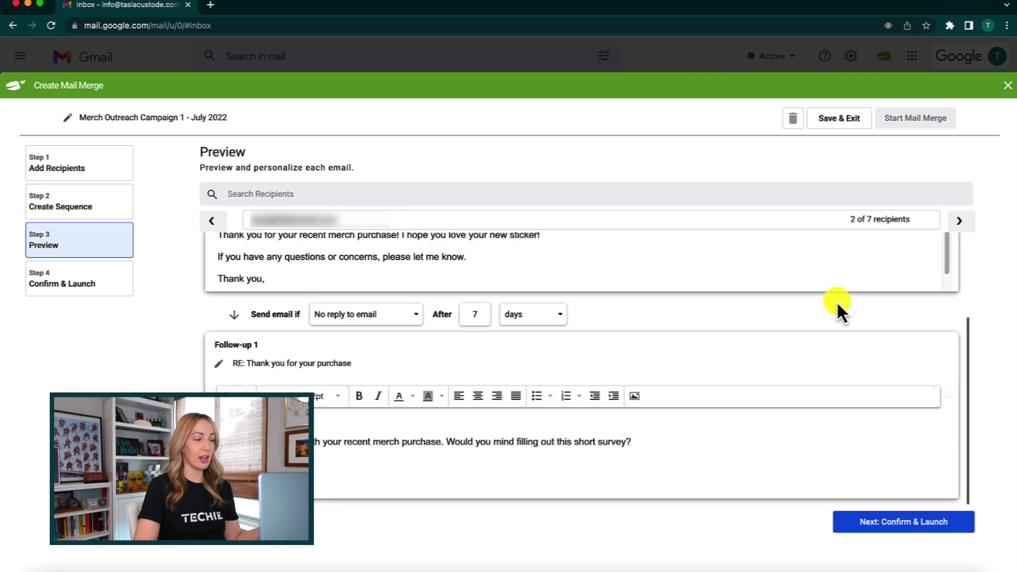
{"action": "scroll", "coordinate": [837, 301], "scroll_direction": "up", "scroll_amount": 3}
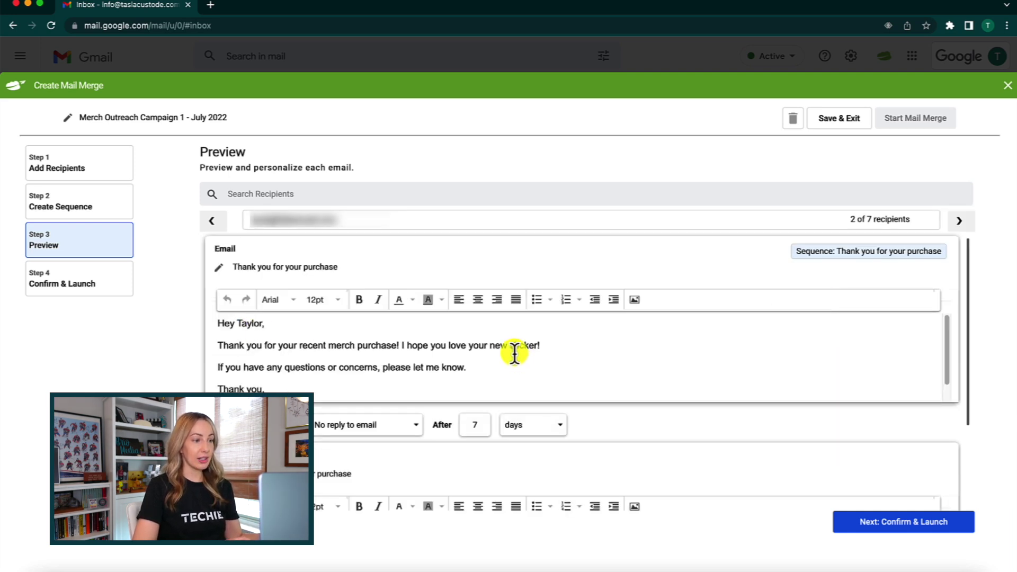
{"action": "left_click", "coordinate": [959, 221]}
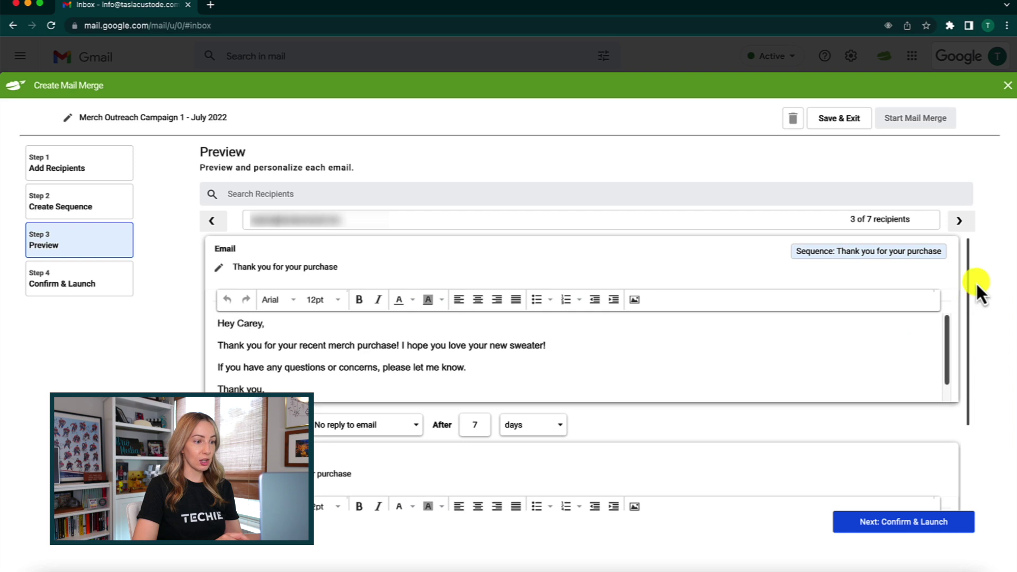
{"action": "left_click", "coordinate": [892, 525]}
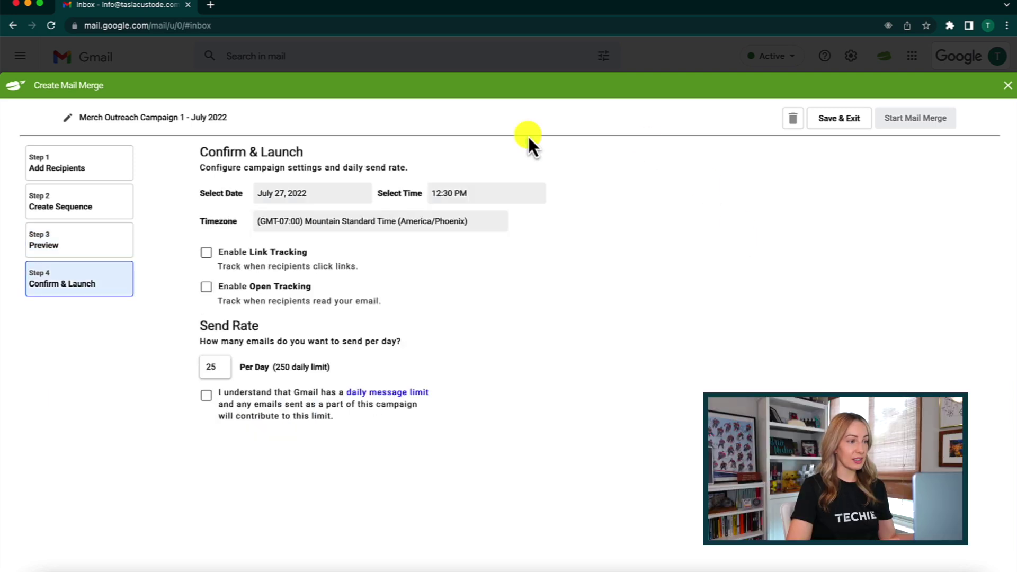
- Schedule sending for 1:00 PM, enable open tracking, and acknowledge Gmail's daily limit
{"action": "left_click", "coordinate": [449, 193]}
{"action": "left_click", "coordinate": [449, 221]}
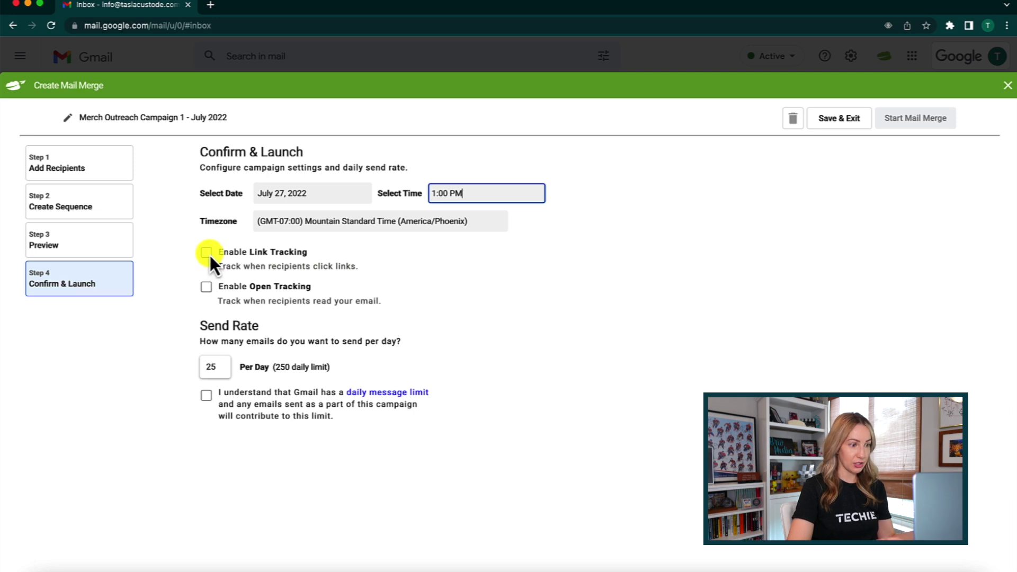
{"action": "left_click", "coordinate": [206, 287]}
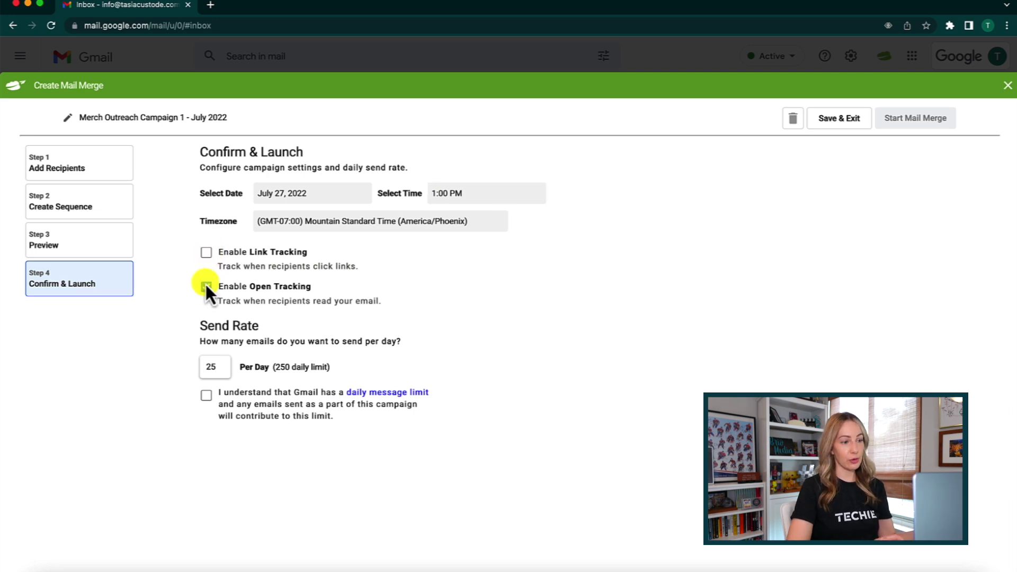
{"action": "left_click", "coordinate": [215, 367]}
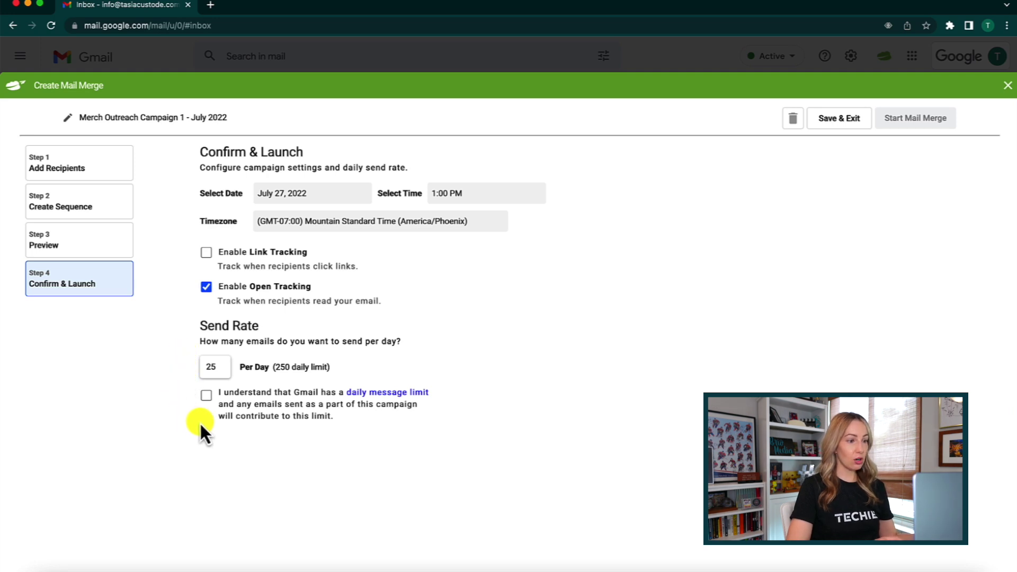
{"action": "left_click", "coordinate": [206, 395]}
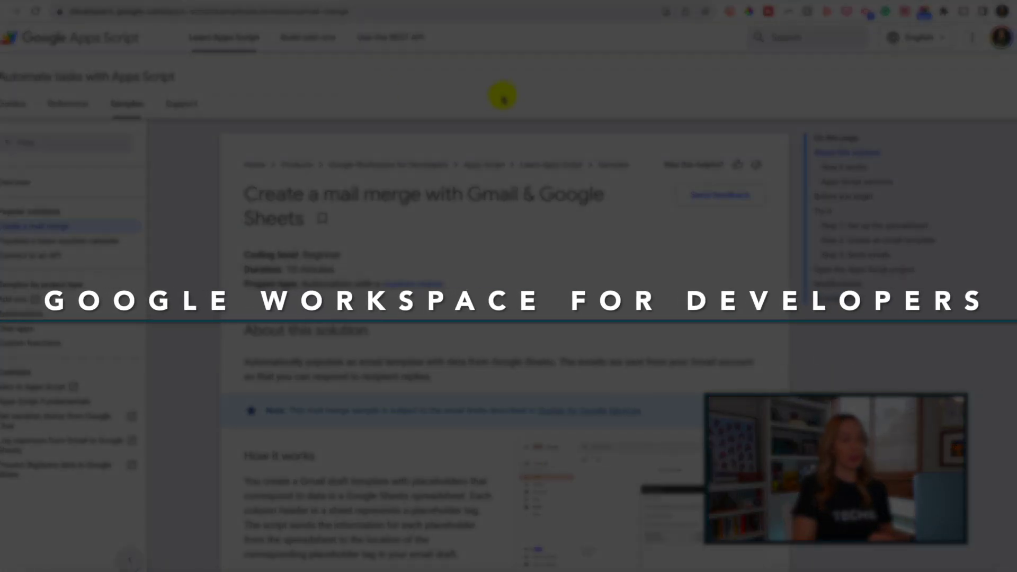
{"action": "scroll", "coordinate": [508, 318], "scroll_direction": "down", "scroll_amount": 5}
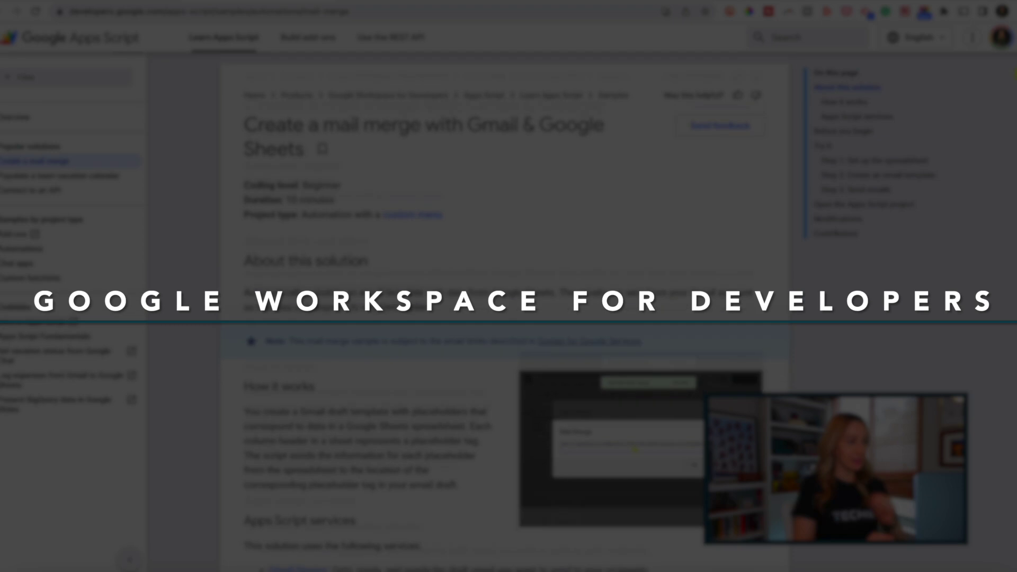
{"action": "scroll", "coordinate": [508, 318], "scroll_direction": "down", "scroll_amount": 5}
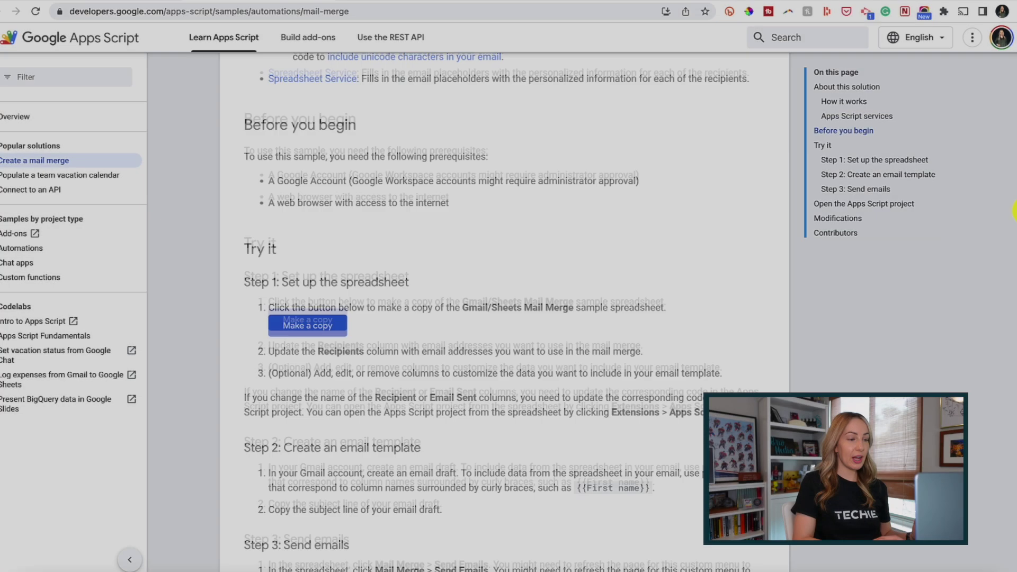
{"action": "scroll", "coordinate": [508, 318], "scroll_direction": "down", "scroll_amount": 3}
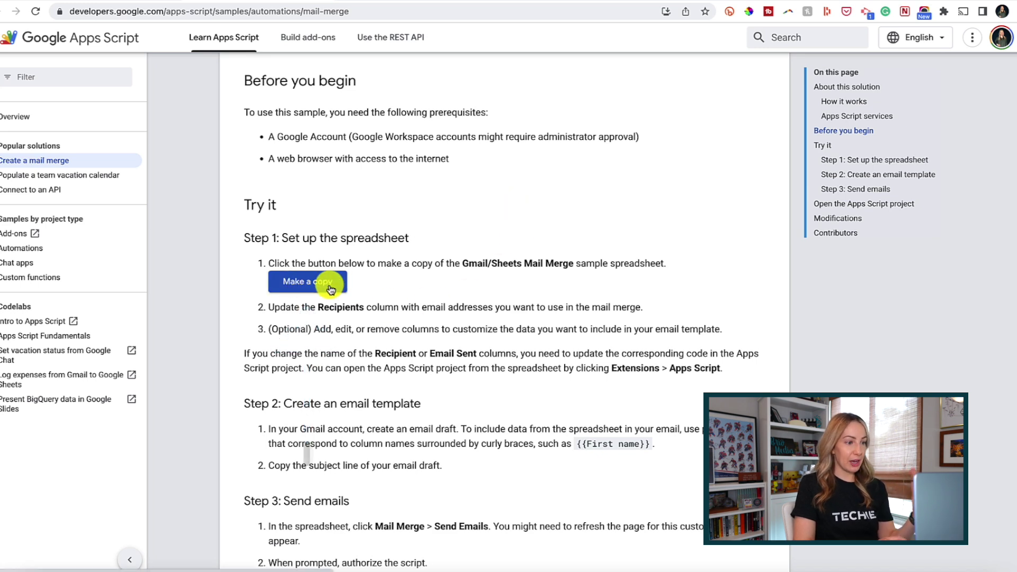
- Make a copy of the mail merge sample spreadsheet from Step 1
{"action": "left_click", "coordinate": [303, 284]}
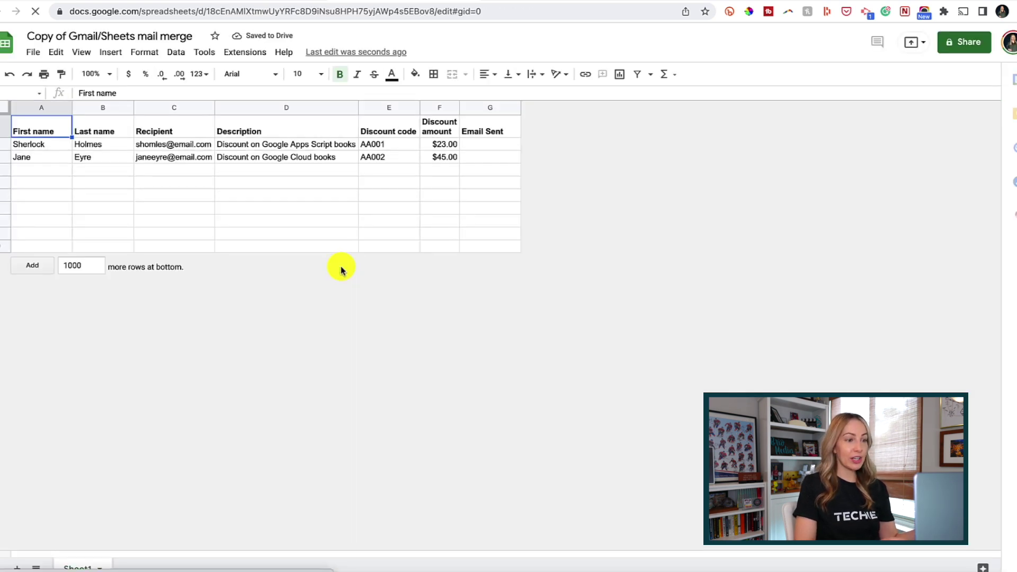
- Dismiss the people chips popup and enlarge the copied sheet's view
{"action": "left_click", "coordinate": [268, 396]}
{"action": "left_click", "coordinate": [389, 246]}
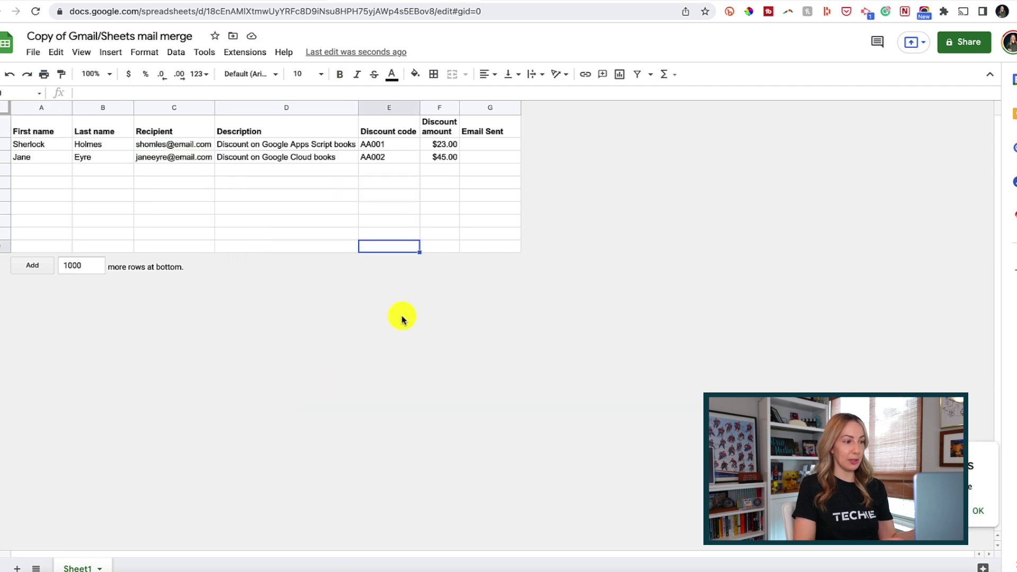
{"action": "key", "text": "Left"}
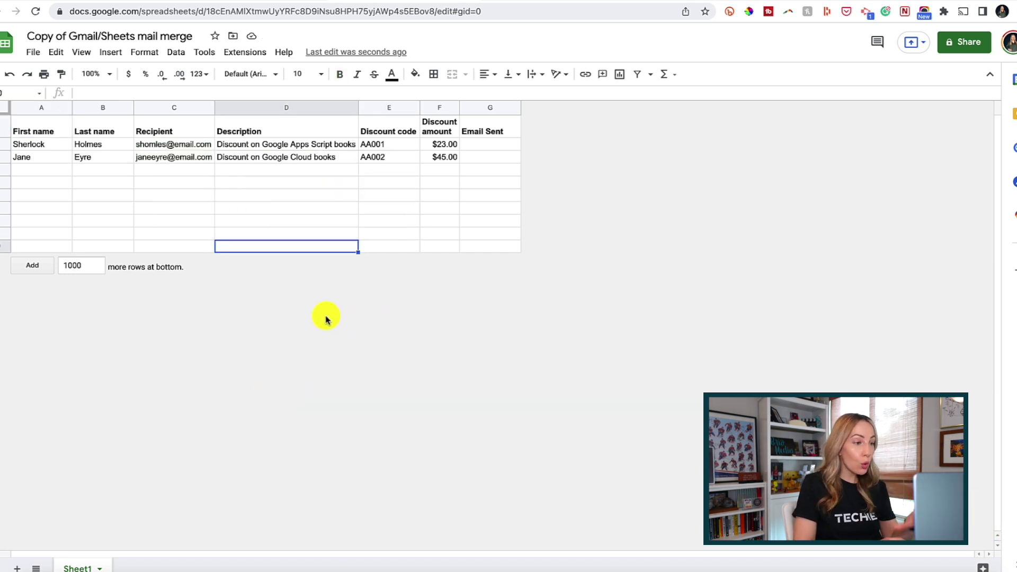
{"action": "key", "text": "ctrl+plus"}
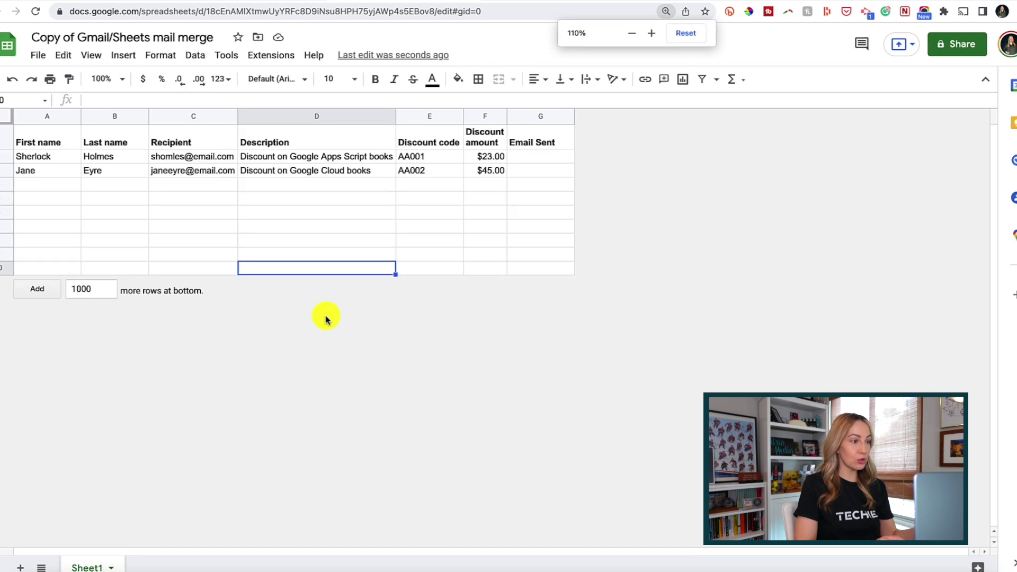
{"action": "key", "text": "ctrl+plus"}
{"action": "key", "text": "ctrl+plus"}
{"action": "key", "text": "ctrl+minus"}
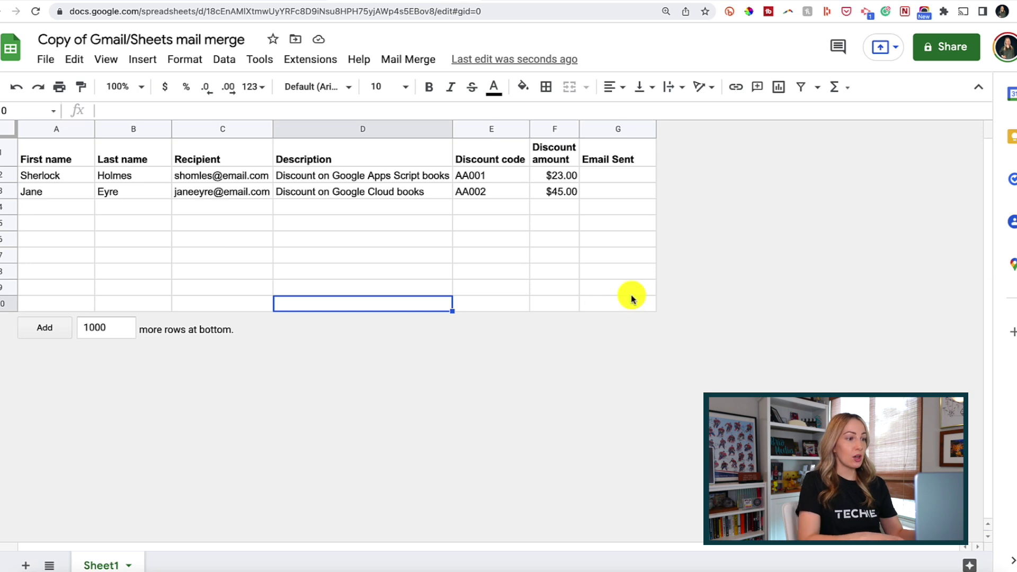
- Rename the spreadsheet to 'Free Phone Campaign'
{"action": "left_click", "coordinate": [151, 40]}
{"action": "double_click", "coordinate": [151, 39]}
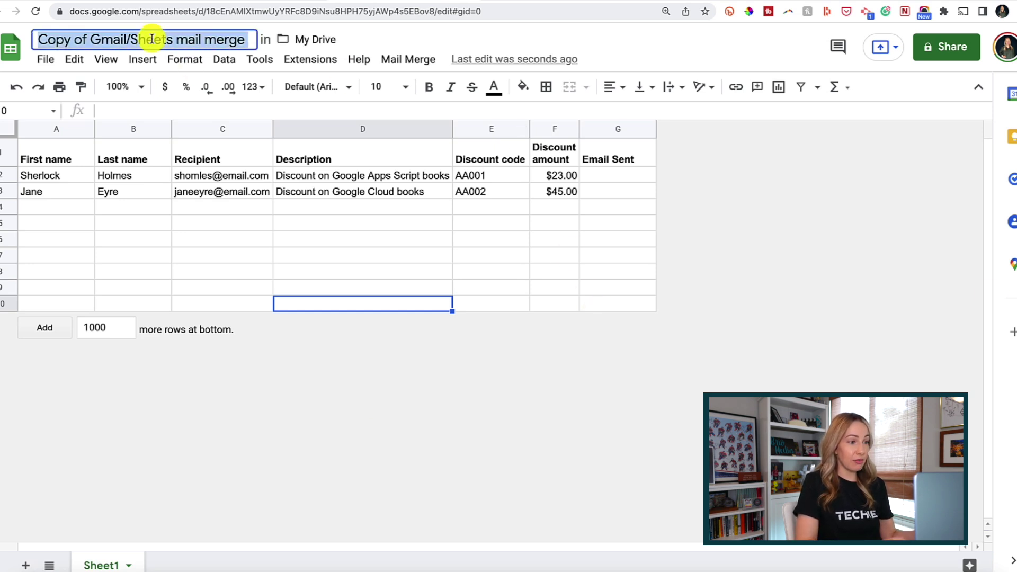
{"action": "type", "text": "Free Phone Campaign"}
{"action": "key", "text": "Return"}
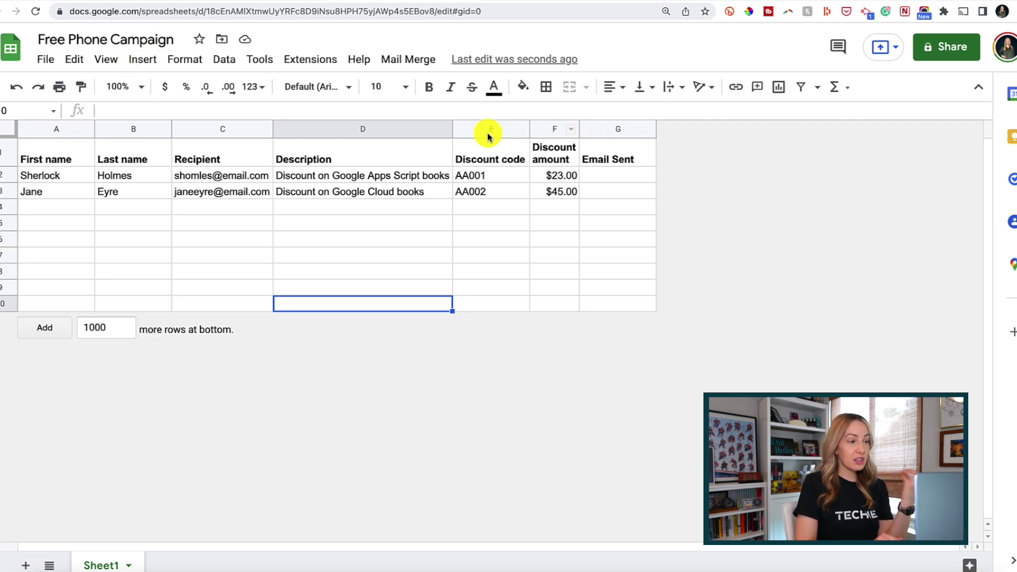
- Shade the Recipient (C) and Email Sent (G) columns grey
{"action": "left_click", "coordinate": [192, 129]}
{"action": "left_click", "coordinate": [523, 86]}
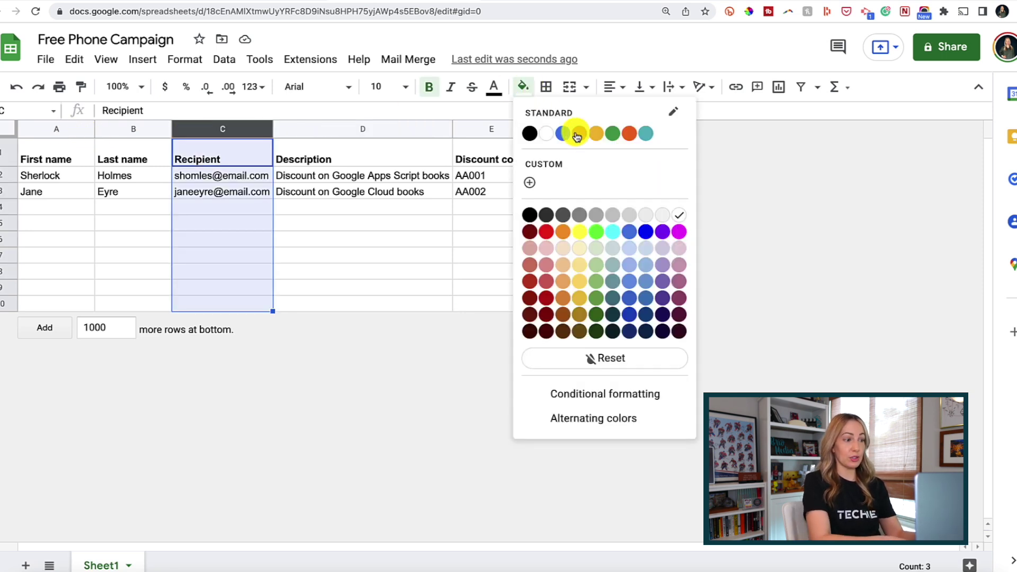
{"action": "left_click", "coordinate": [629, 216]}
{"action": "left_click", "coordinate": [618, 129]}
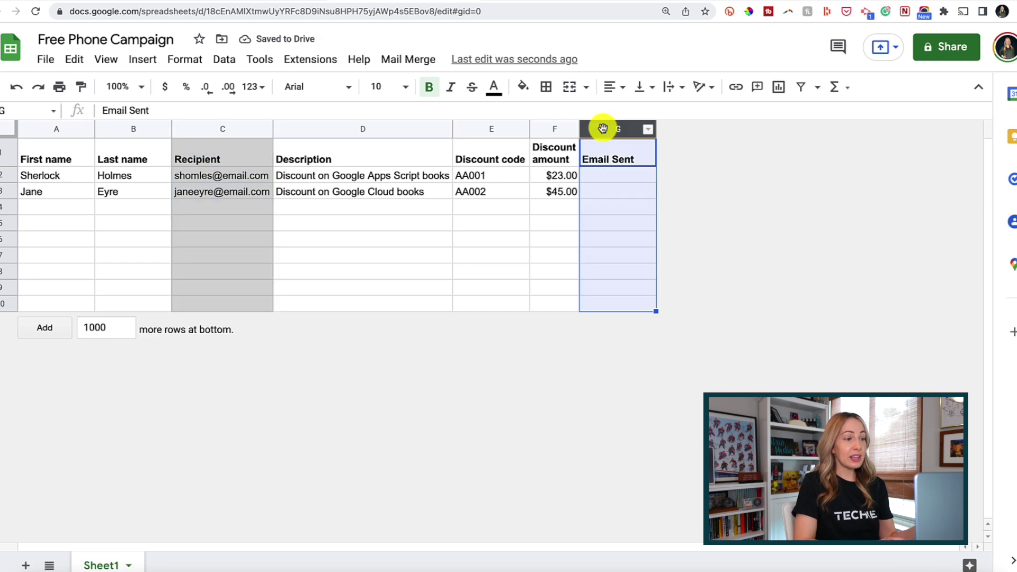
{"action": "left_click", "coordinate": [523, 87]}
{"action": "left_click", "coordinate": [604, 195]}
{"action": "left_click", "coordinate": [640, 159]}
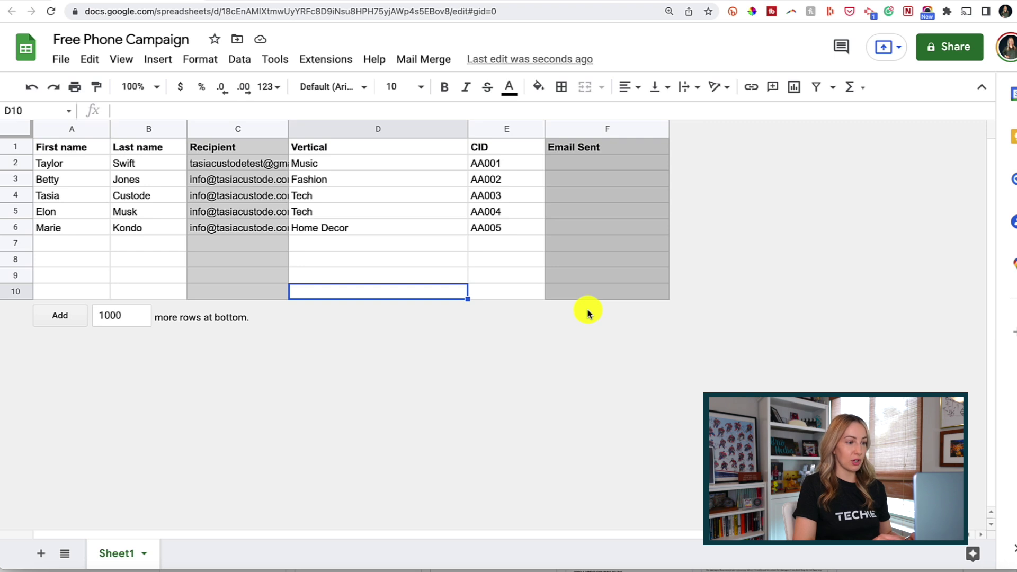
- Review the Vertical column's Fashion entry in D3, then bring up the Gmail draft
{"action": "left_click", "coordinate": [391, 133]}
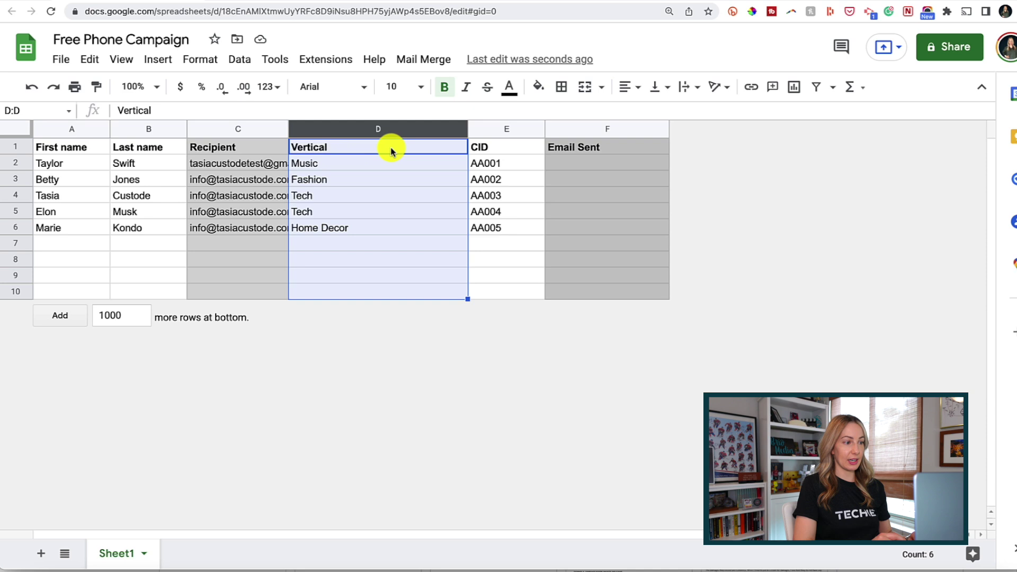
{"action": "left_click", "coordinate": [379, 179]}
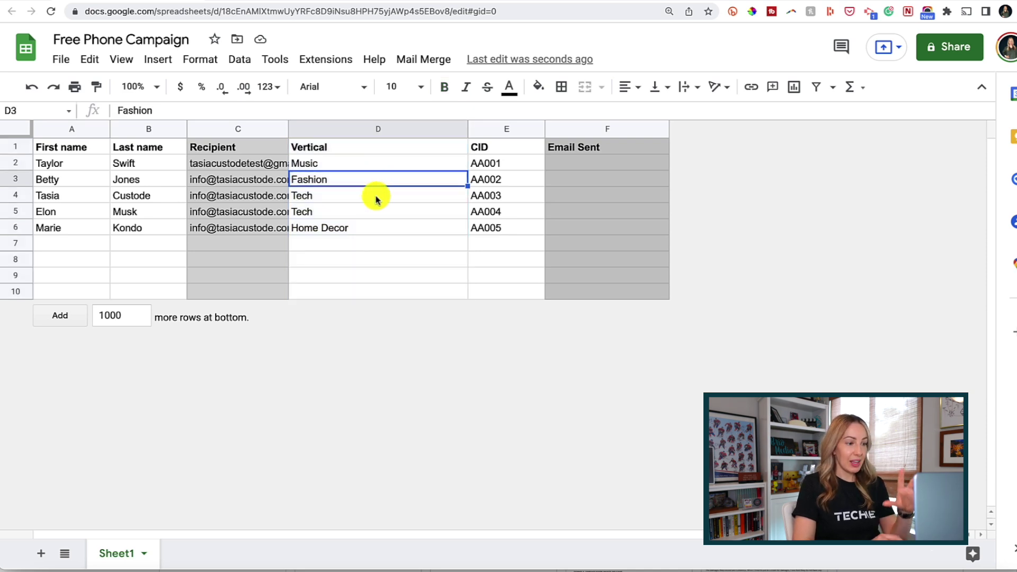
{"action": "key", "text": "ctrl+Tab"}
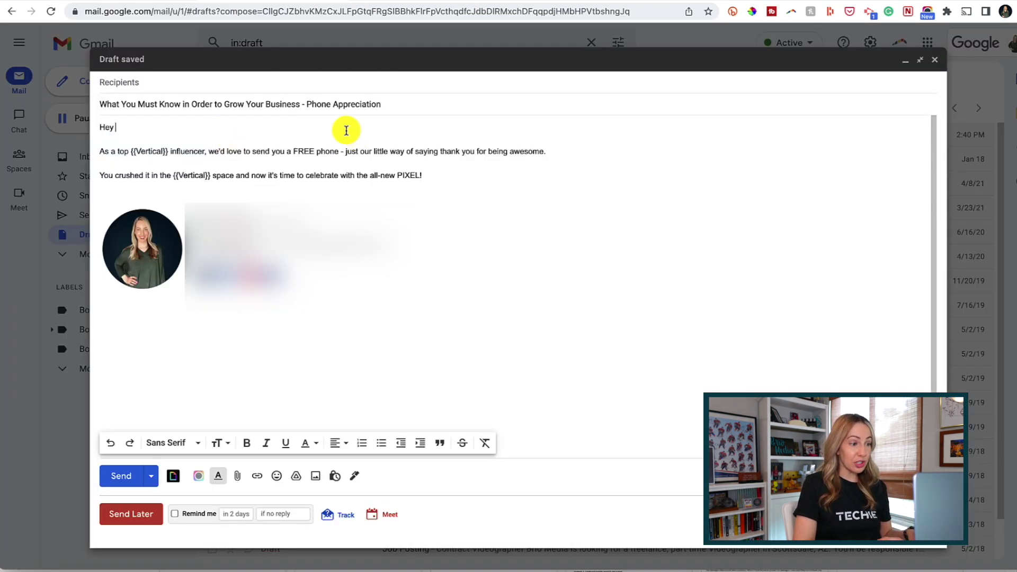
- Start a {{ placeholder in the draft's To field, then return to the Free Phone Campaign sheet
{"action": "left_click", "coordinate": [346, 130]}
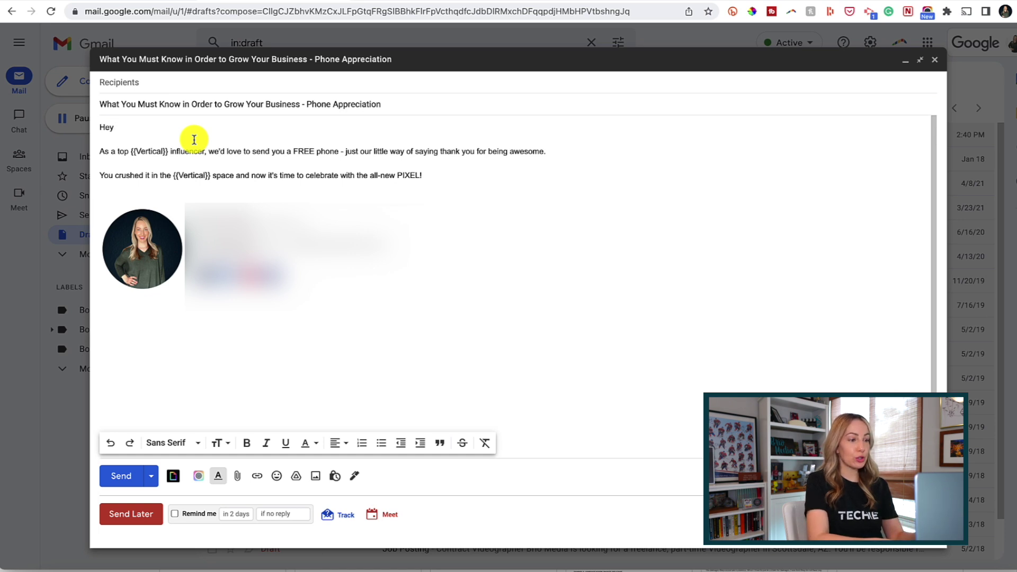
{"action": "left_click", "coordinate": [163, 82]}
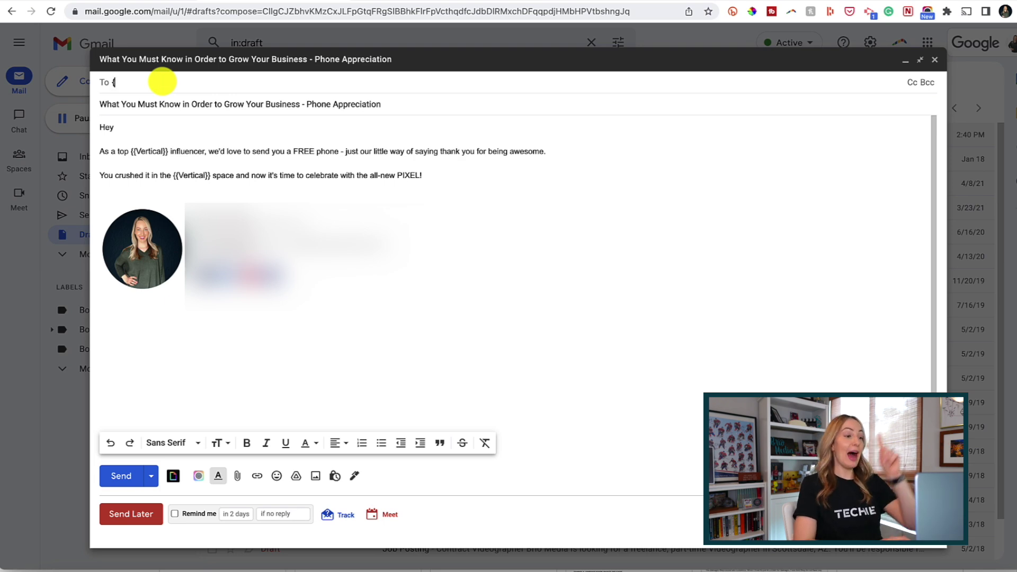
{"action": "type", "text": "{{"}
{"action": "key", "text": "ctrl+Tab"}
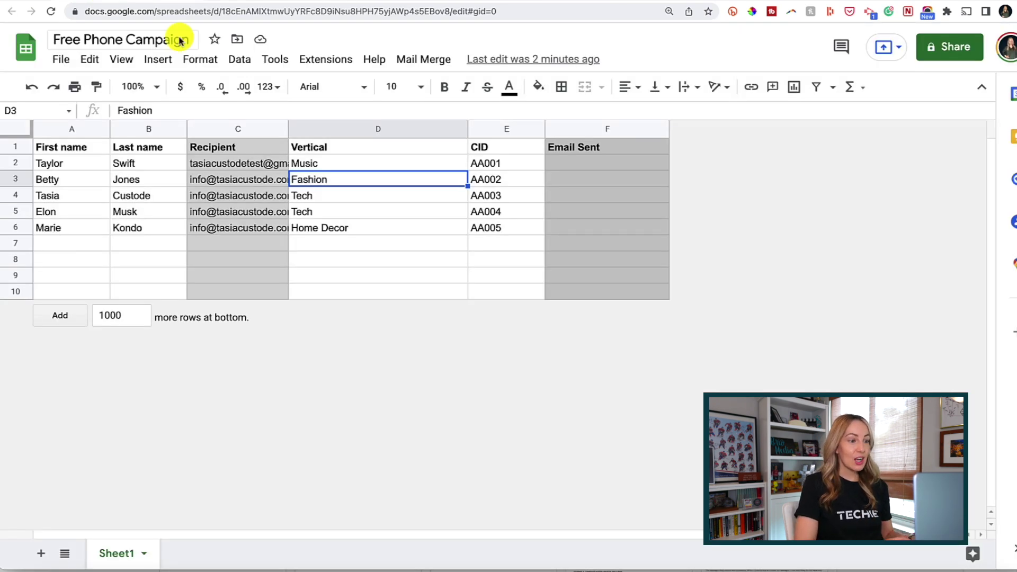
- Select the Recipient header cell C1 and return to the Gmail draft
{"action": "left_click", "coordinate": [224, 149]}
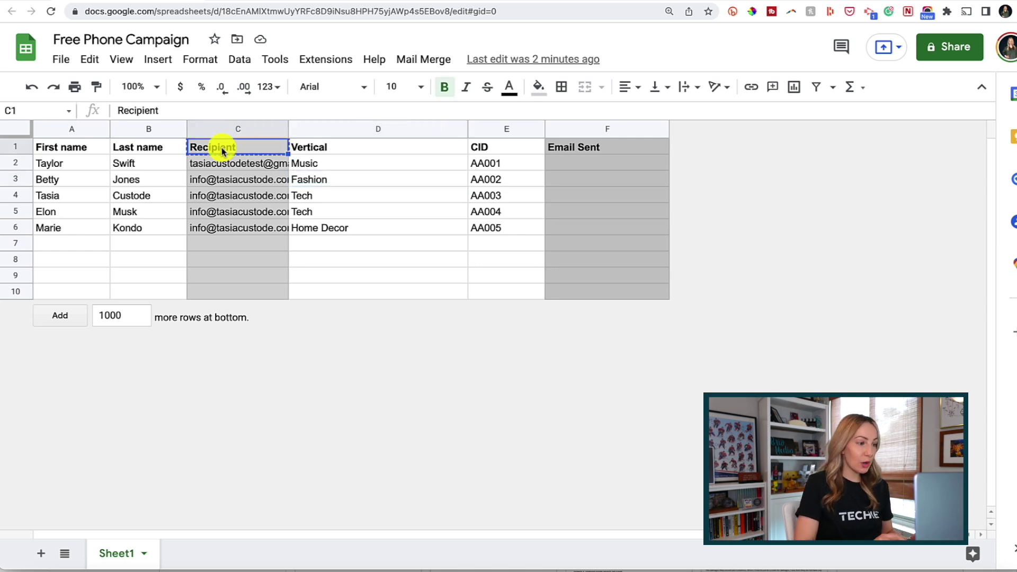
{"action": "left_click", "coordinate": [266, 8]}
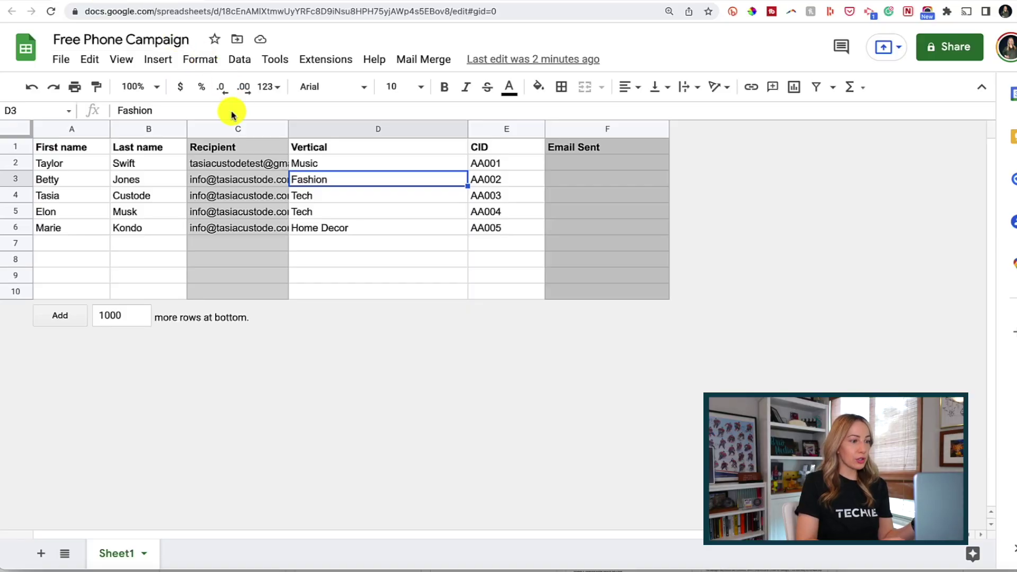
- Commit {{Recipient}} as the draft's recipient and move into the message body
{"action": "left_click", "coordinate": [223, 150]}
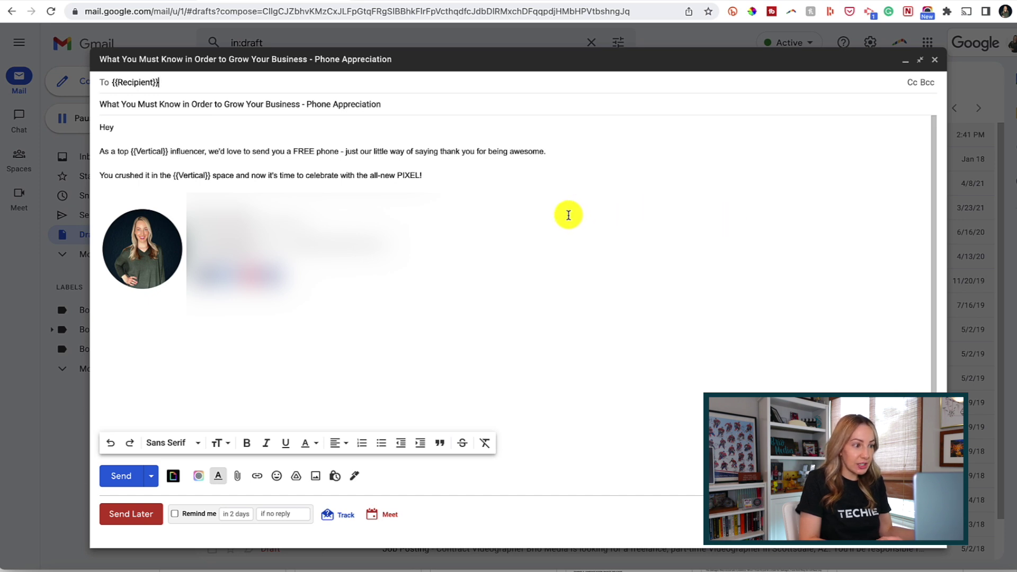
{"action": "left_click", "coordinate": [304, 129]}
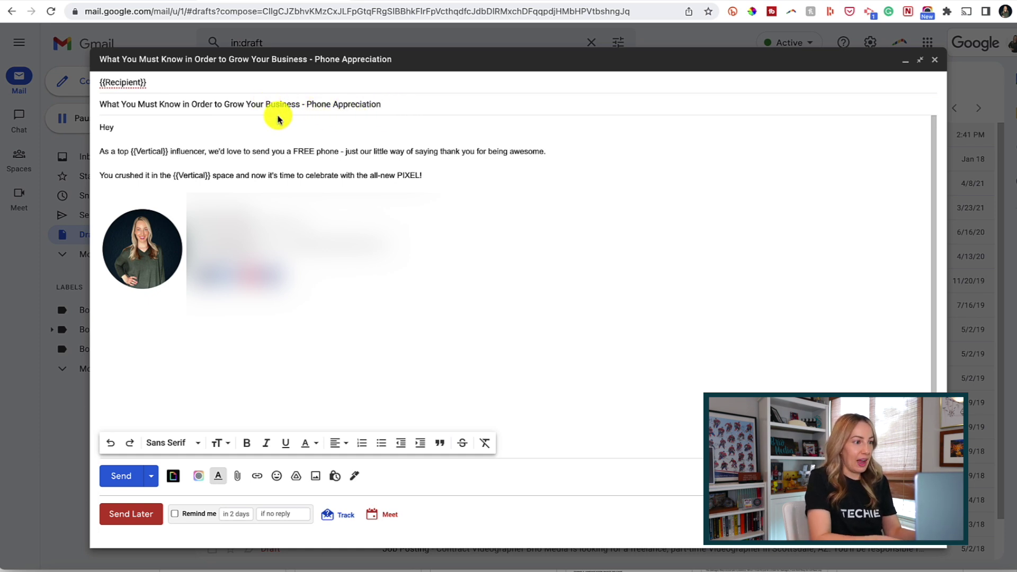
- Paste the Vertical column name before Business in the subject, forming {{Vertical}}
{"action": "left_click", "coordinate": [266, 104]}
{"action": "type", "text": "{{"}
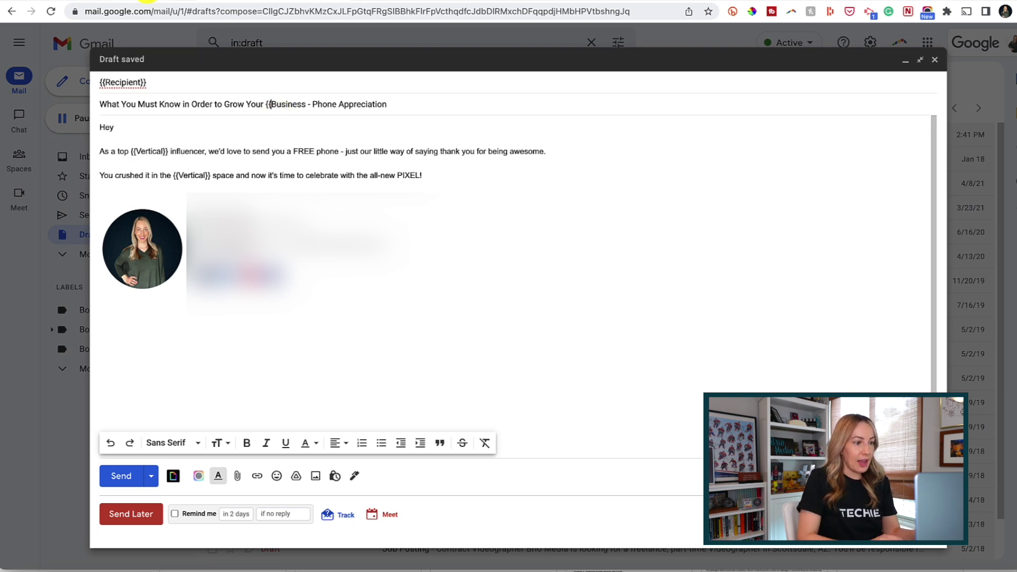
{"action": "left_click", "coordinate": [187, 24]}
{"action": "left_click", "coordinate": [337, 149]}
{"action": "key", "text": "ctrl+c"}
{"action": "key", "text": "ctrl+shift+Tab"}
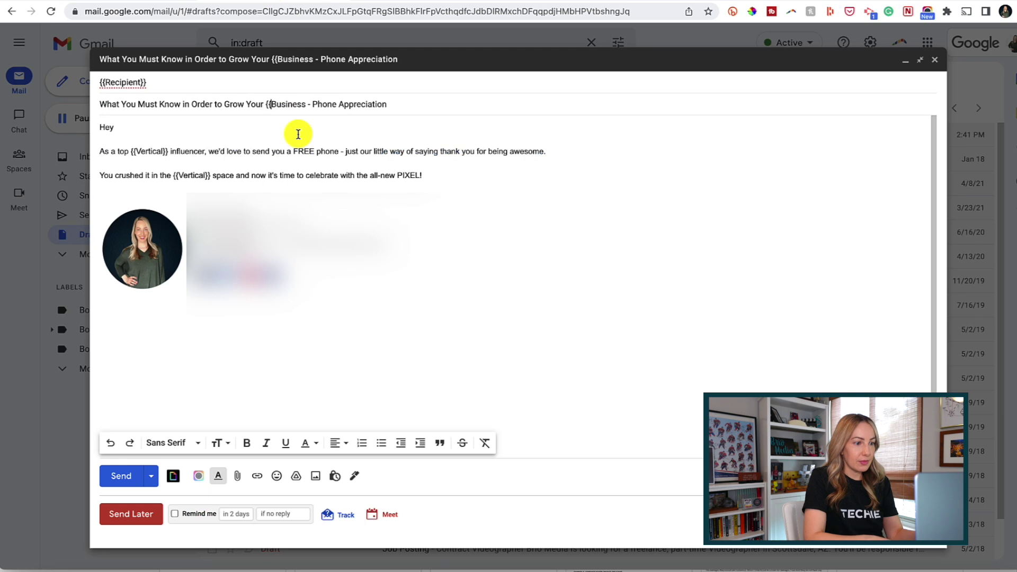
{"action": "key", "text": "ctrl+v"}
{"action": "type", "text": "}}"}
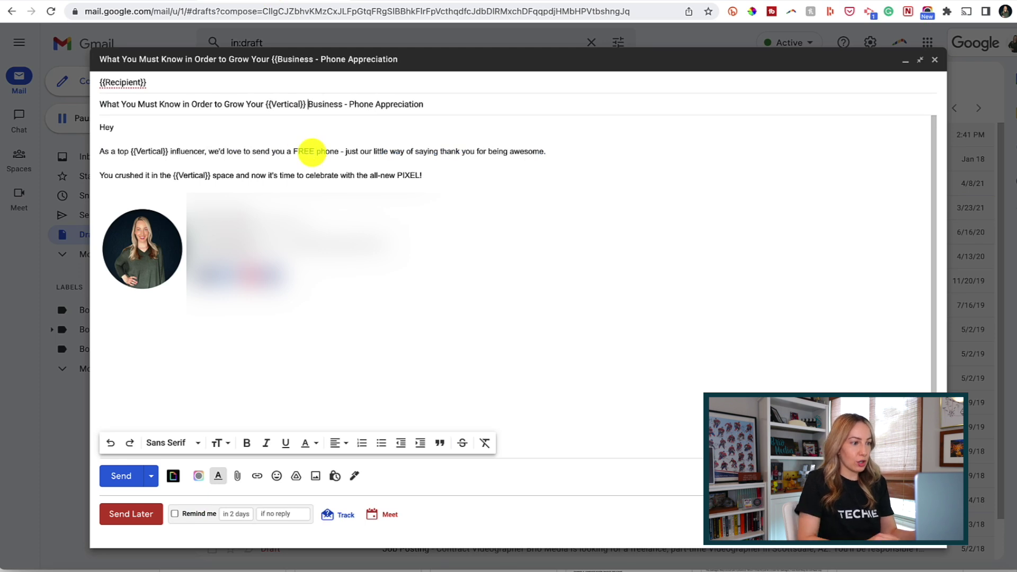
- Paste the First name column name after 'Hey {{' in the greeting line
{"action": "left_click", "coordinate": [175, 126]}
{"action": "type", "text": "{{"}
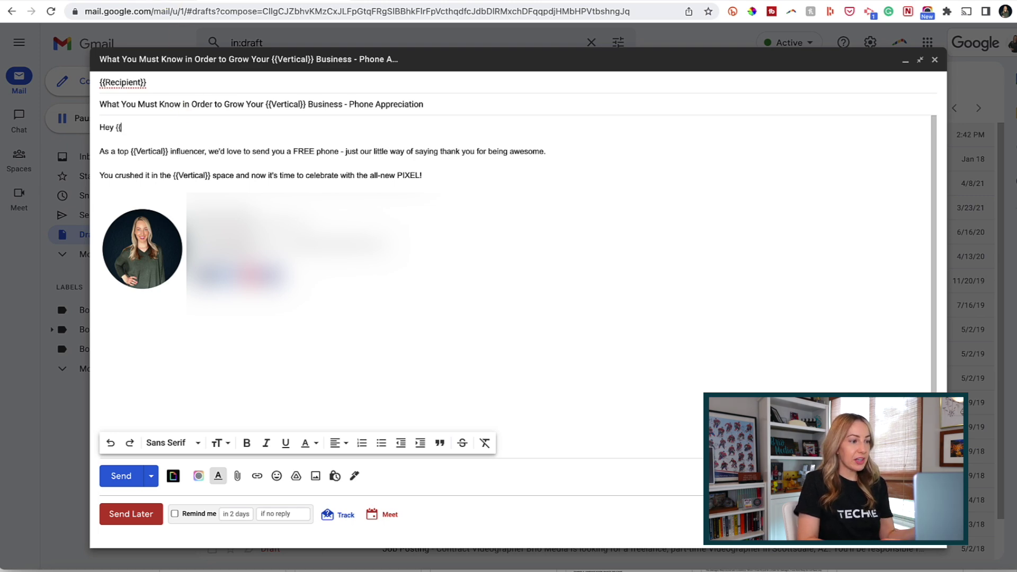
{"action": "left_click", "coordinate": [150, 2]}
{"action": "left_click", "coordinate": [88, 148]}
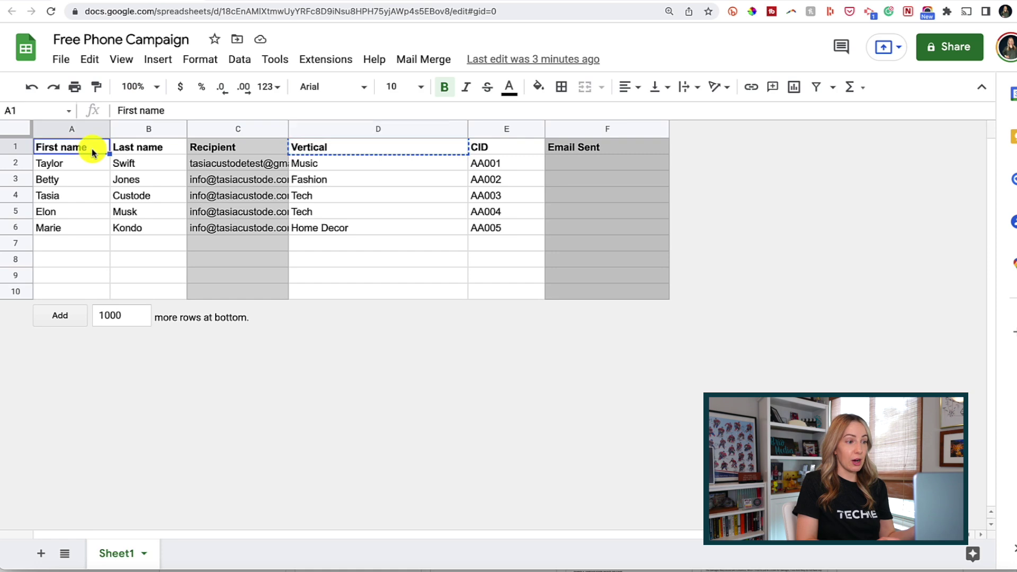
{"action": "key", "text": "ctrl+c"}
{"action": "left_click", "coordinate": [233, 4]}
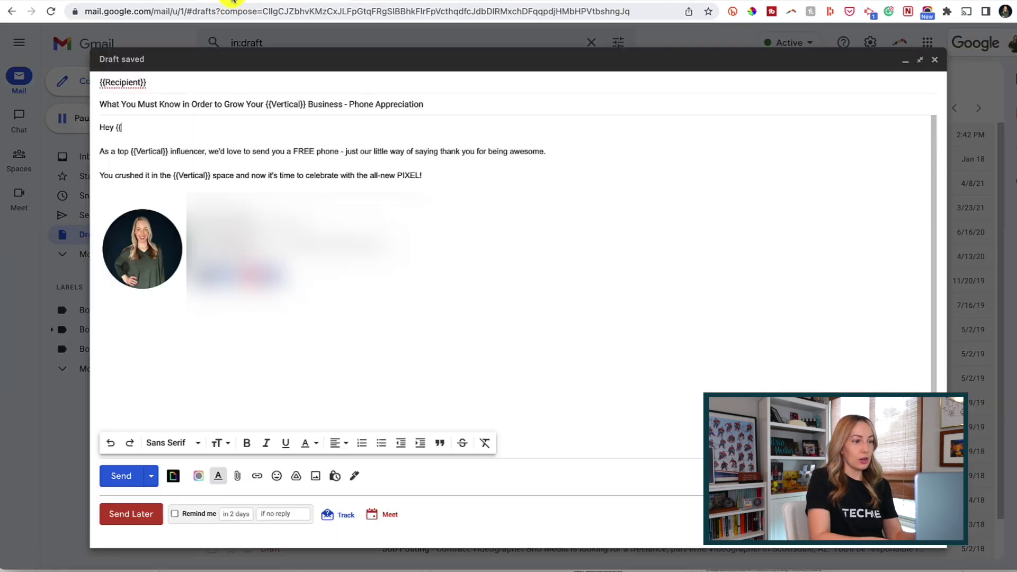
{"action": "key", "text": "ctrl+v"}
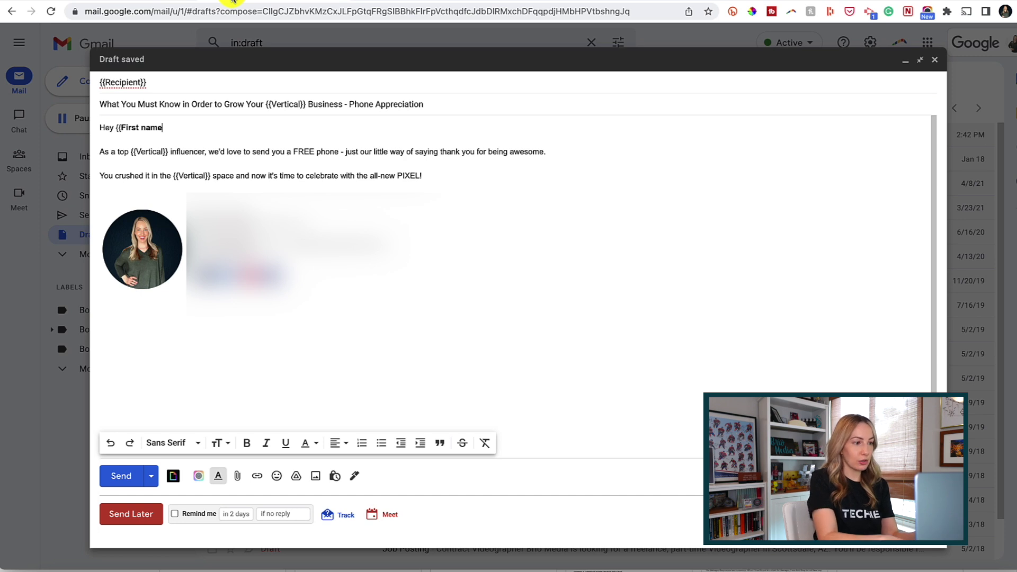
{"action": "type", "text": "}"}
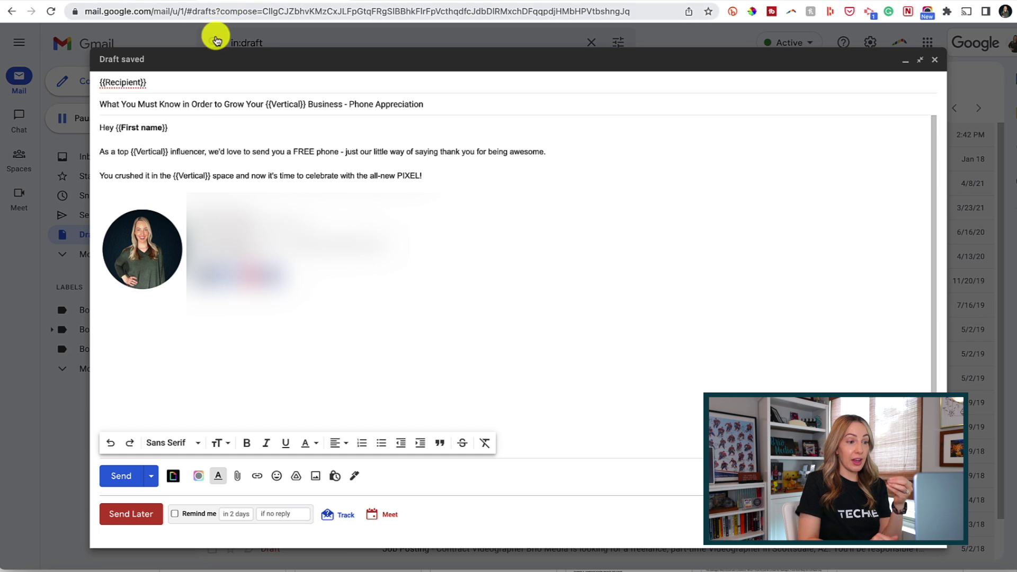
- Remove the bold formatting from the {{First name}} placeholder
{"action": "left_click_drag", "start_coordinate": [168, 127], "coordinate": [116, 127]}
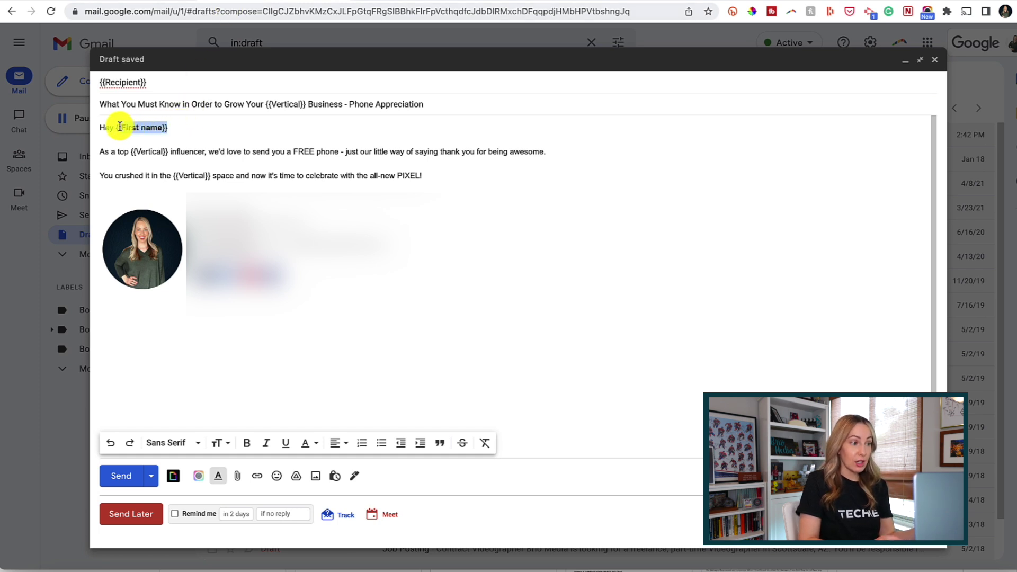
{"action": "key", "text": "ctrl+b"}
{"action": "left_click", "coordinate": [157, 127]}
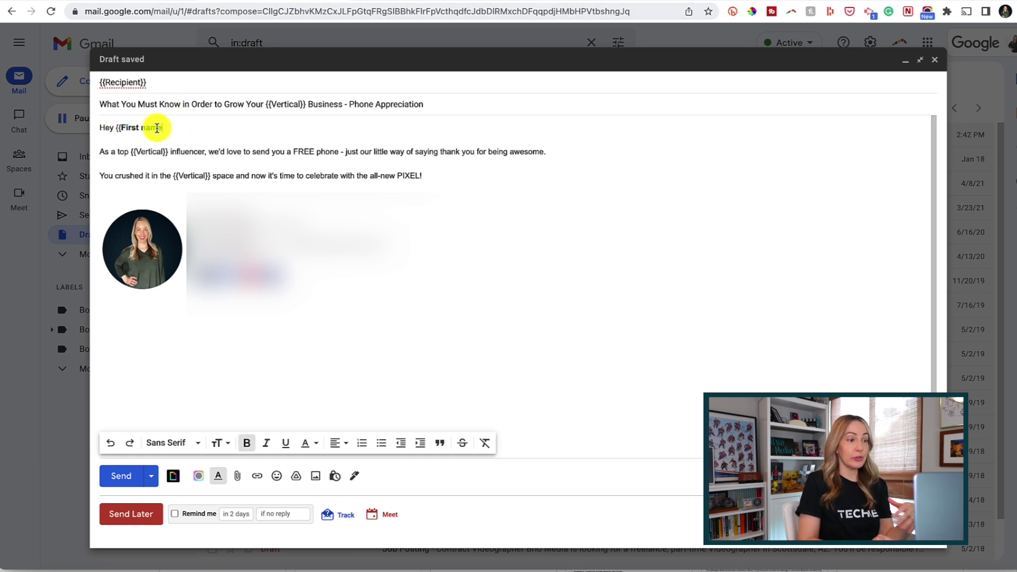
{"action": "left_click_drag", "start_coordinate": [170, 128], "coordinate": [116, 128]}
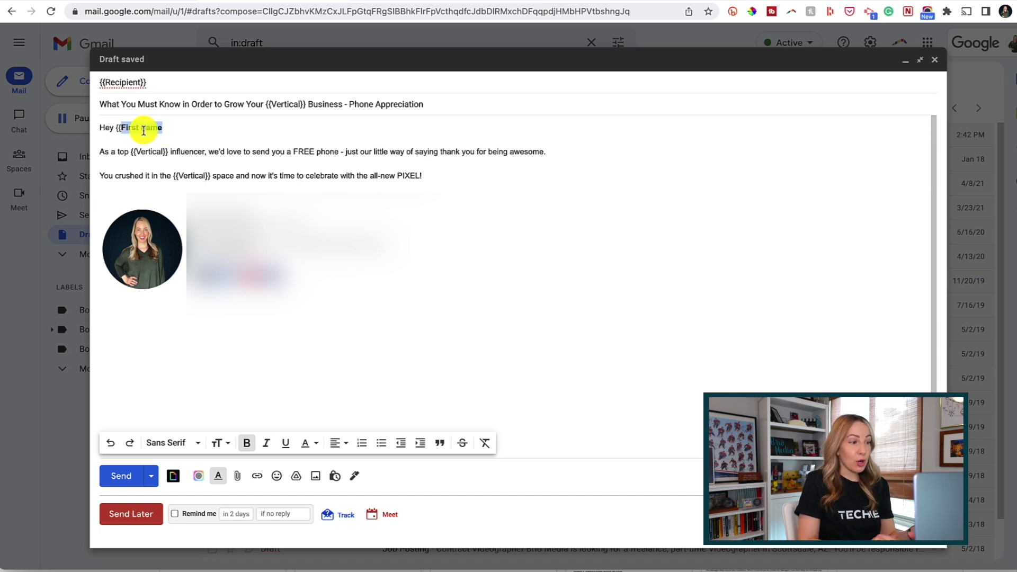
{"action": "key", "text": "ctrl+b"}
{"action": "left_click", "coordinate": [170, 128]}
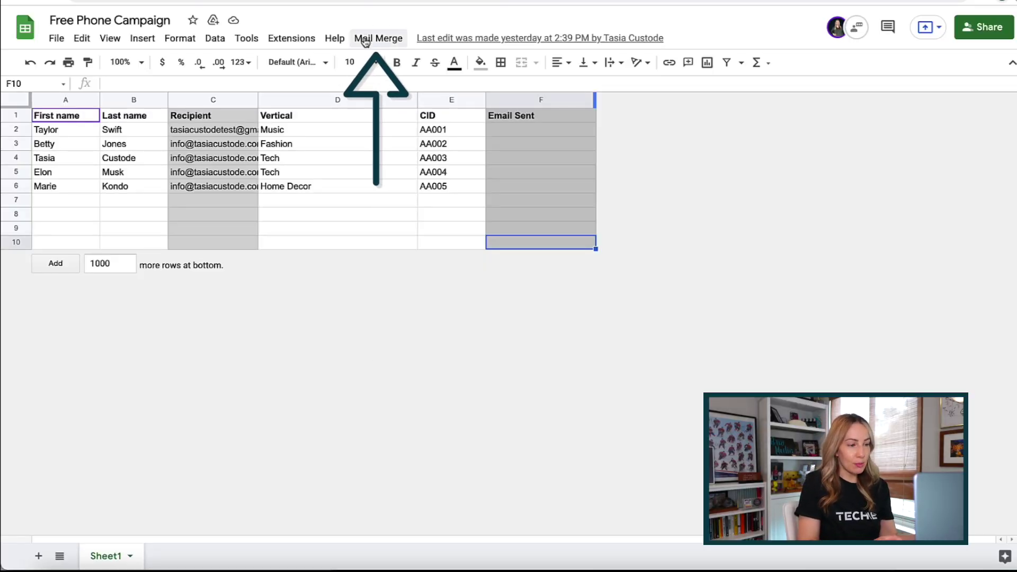
- Start Mail Merge Send Emails, choose the account, and proceed past the unverified-app warning
{"action": "left_click", "coordinate": [378, 39]}
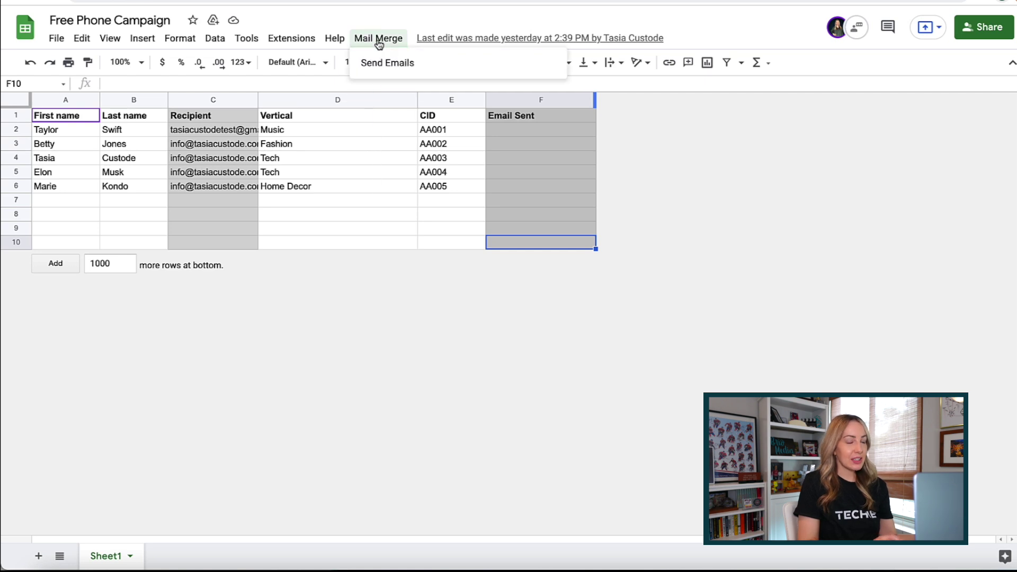
{"action": "left_click", "coordinate": [440, 68]}
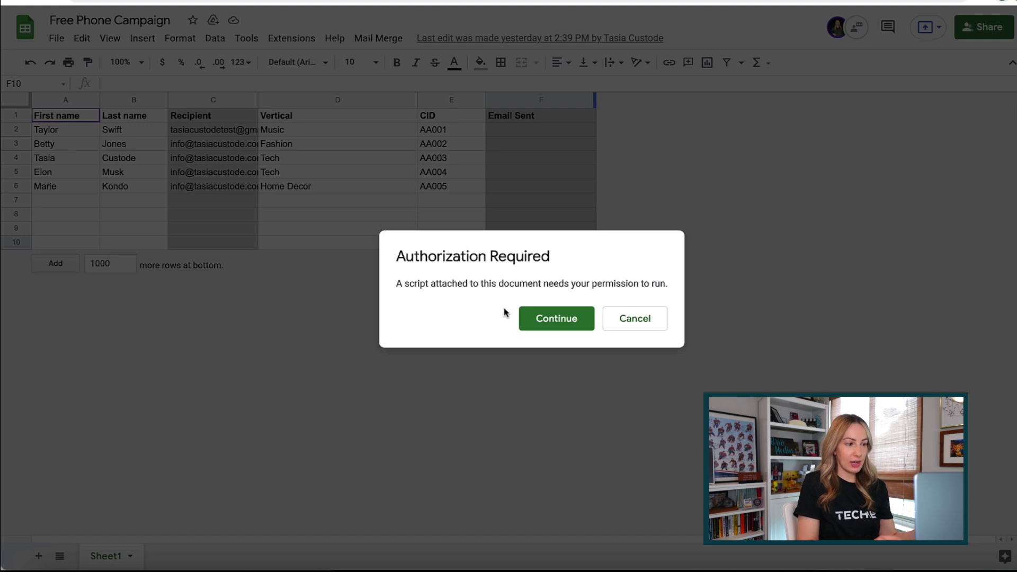
{"action": "left_click", "coordinate": [558, 321]}
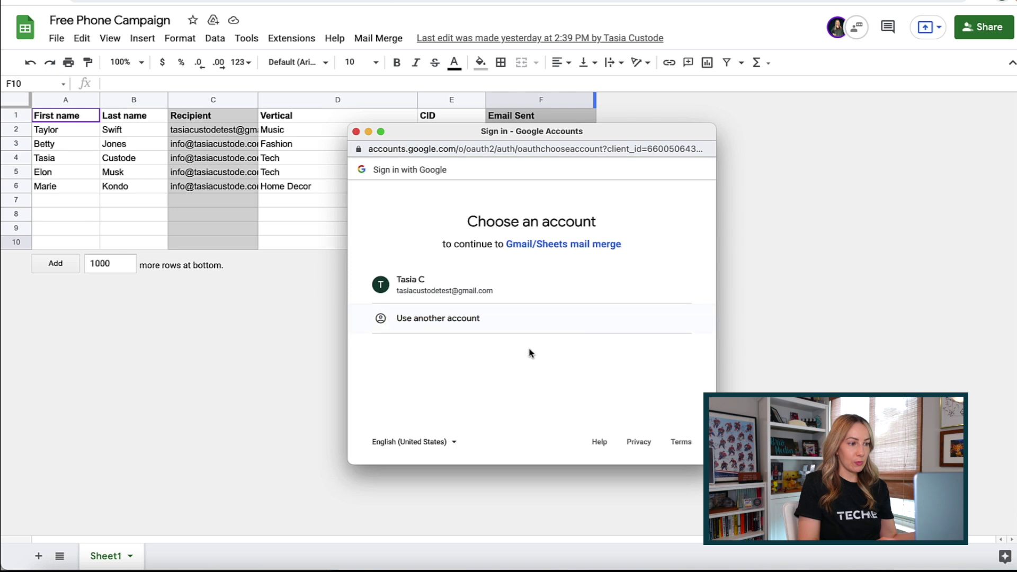
{"action": "left_click", "coordinate": [506, 292]}
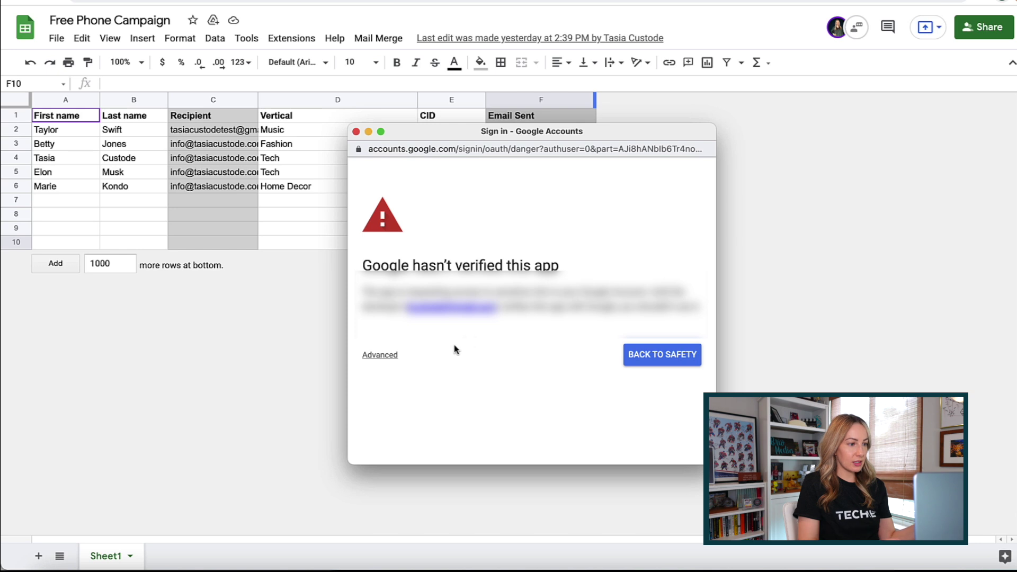
{"action": "left_click", "coordinate": [384, 355]}
{"action": "scroll", "coordinate": [493, 358], "scroll_direction": "down", "scroll_amount": 2}
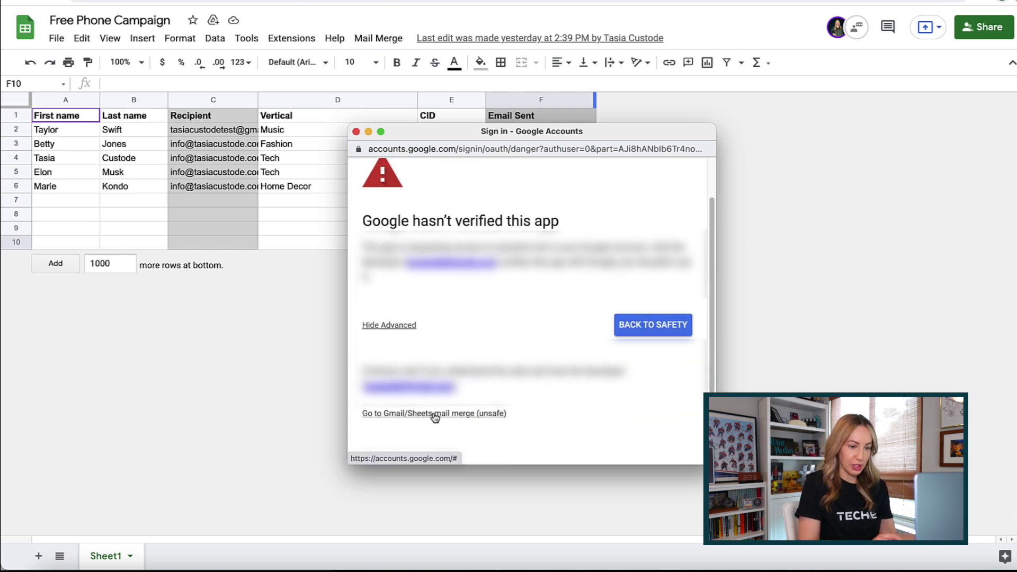
{"action": "left_click", "coordinate": [462, 415]}
{"action": "scroll", "coordinate": [518, 416], "scroll_direction": "down", "scroll_amount": 5}
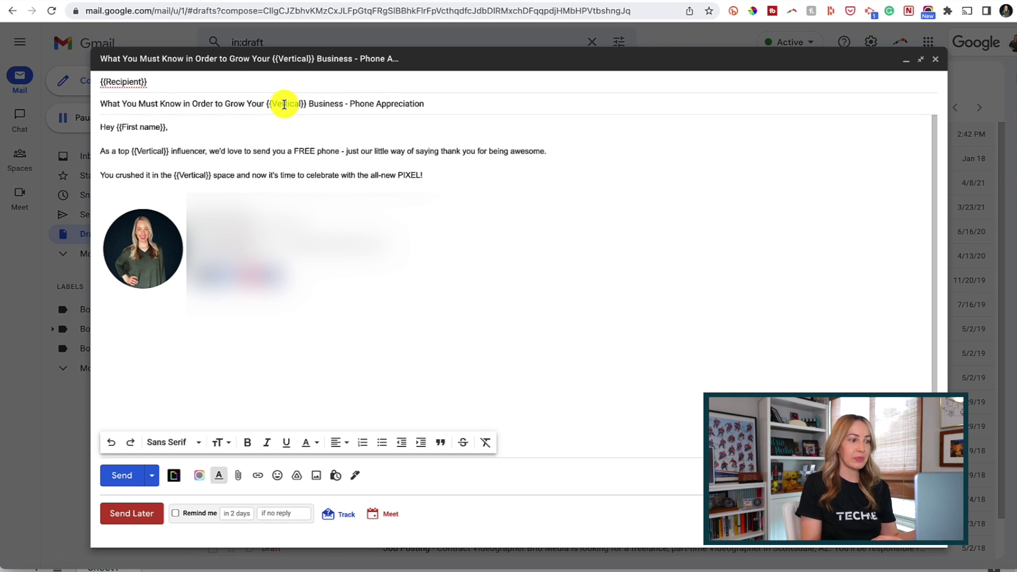
- Select the draft's full subject line 'Grow Your {{Vertical}} Business'
{"action": "triple_click", "coordinate": [284, 104]}
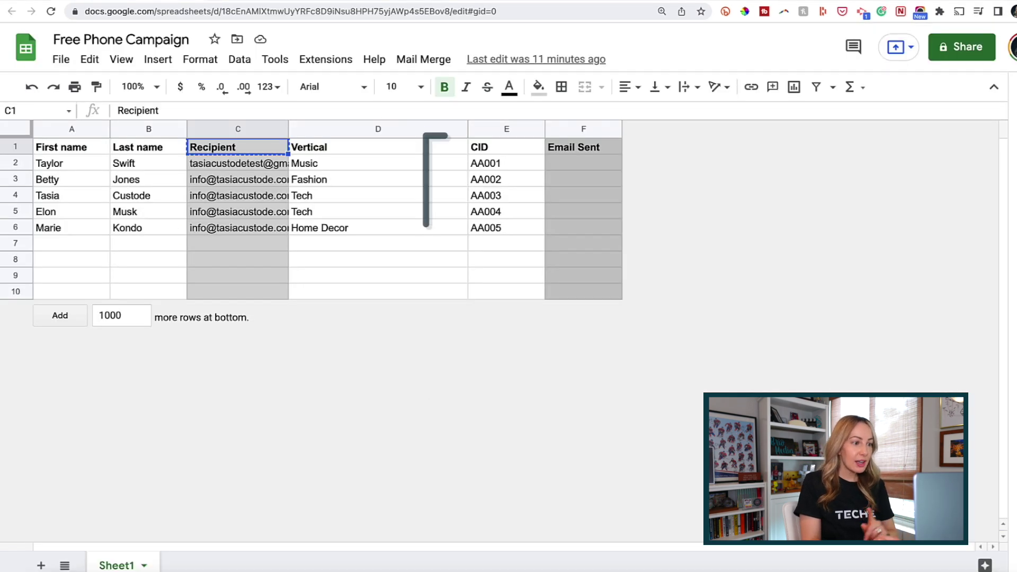
- Send the merge with the pasted draft subject, then widen column F to show timestamps
{"action": "left_click", "coordinate": [426, 61]}
{"action": "left_click", "coordinate": [433, 86]}
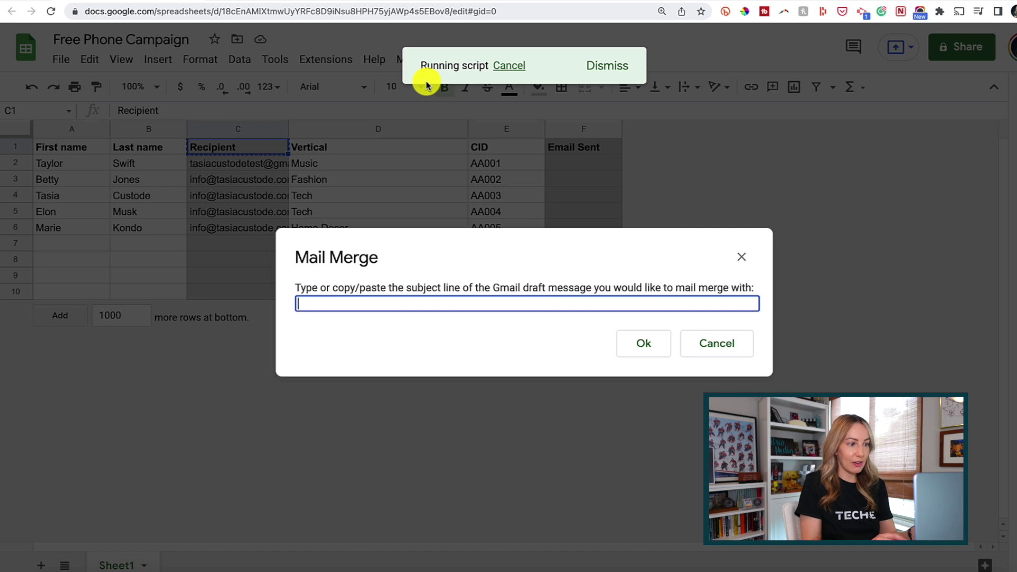
{"action": "key", "text": "ctrl+v"}
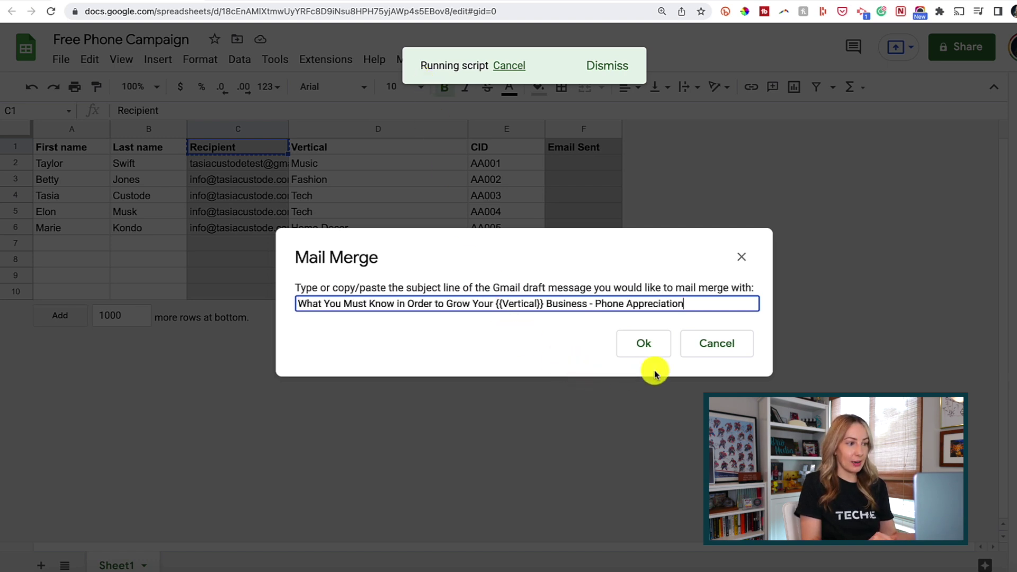
{"action": "left_click", "coordinate": [650, 348]}
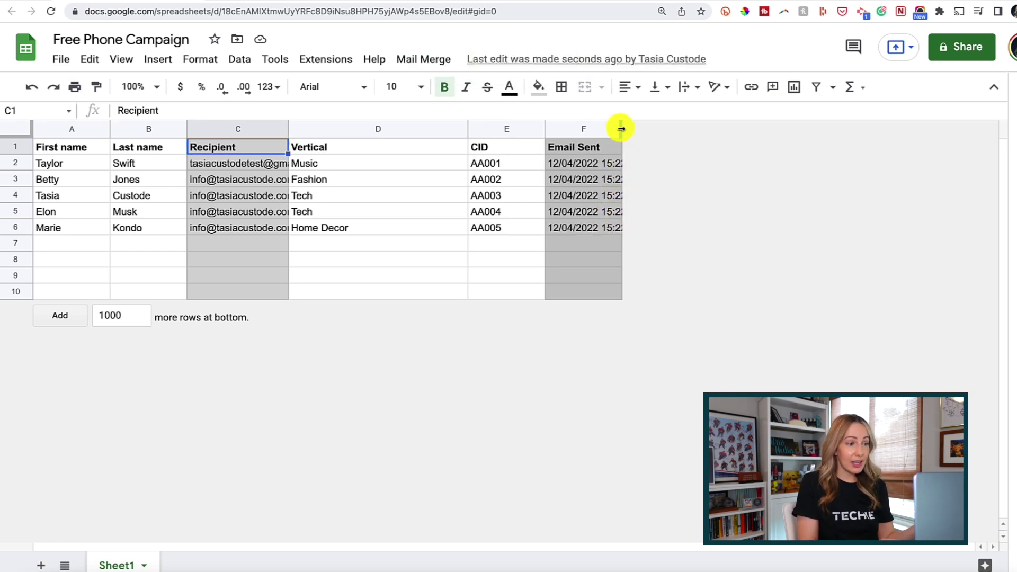
{"action": "left_click_drag", "start_coordinate": [636, 129], "coordinate": [659, 129]}
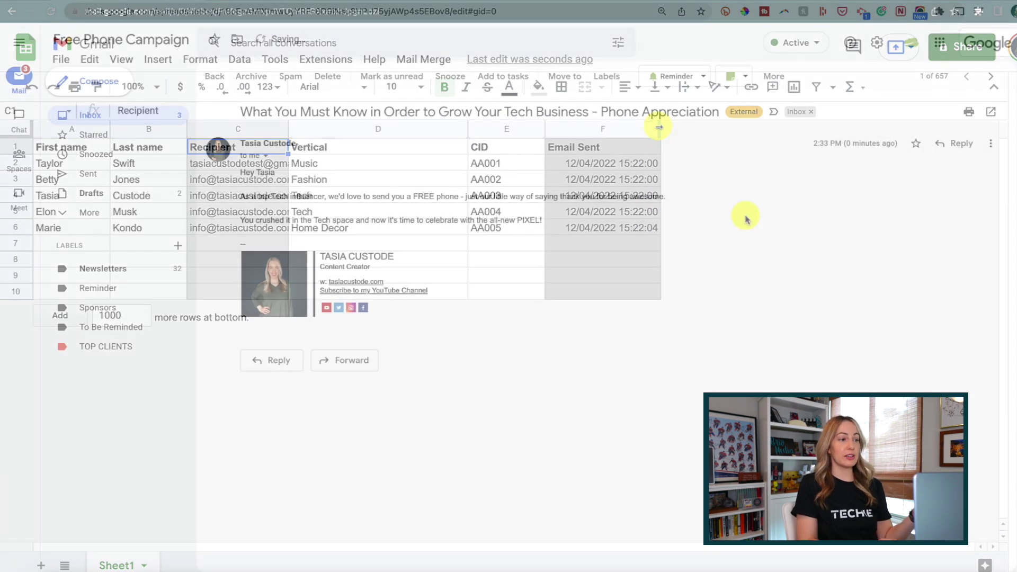